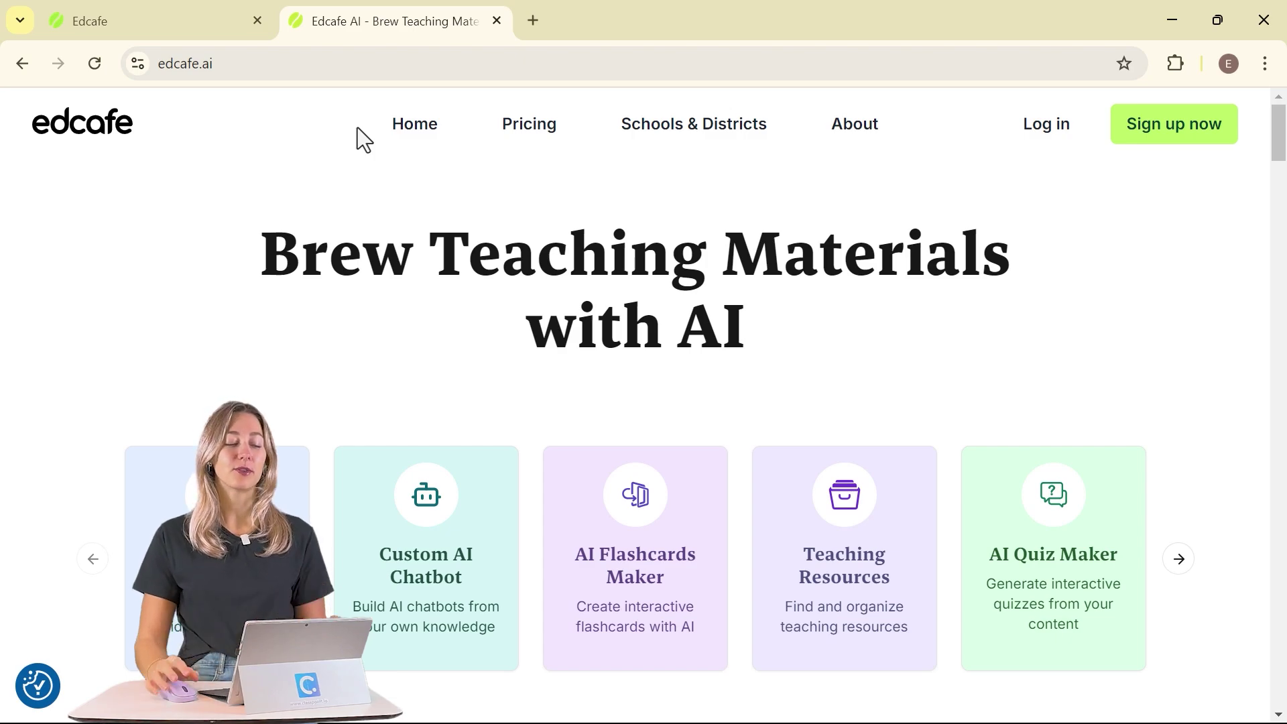
Close the landing page and start a new lesson plan from the Create new menu
left_click(270, 65)
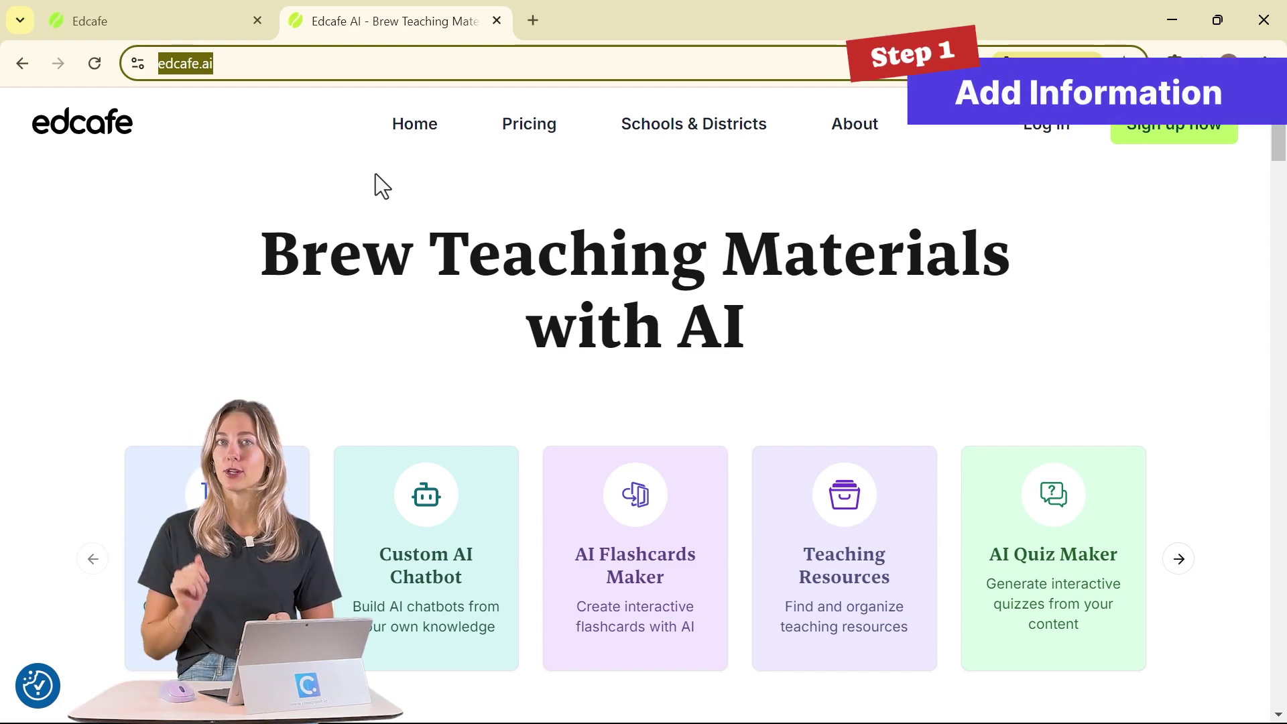
left_click(496, 21)
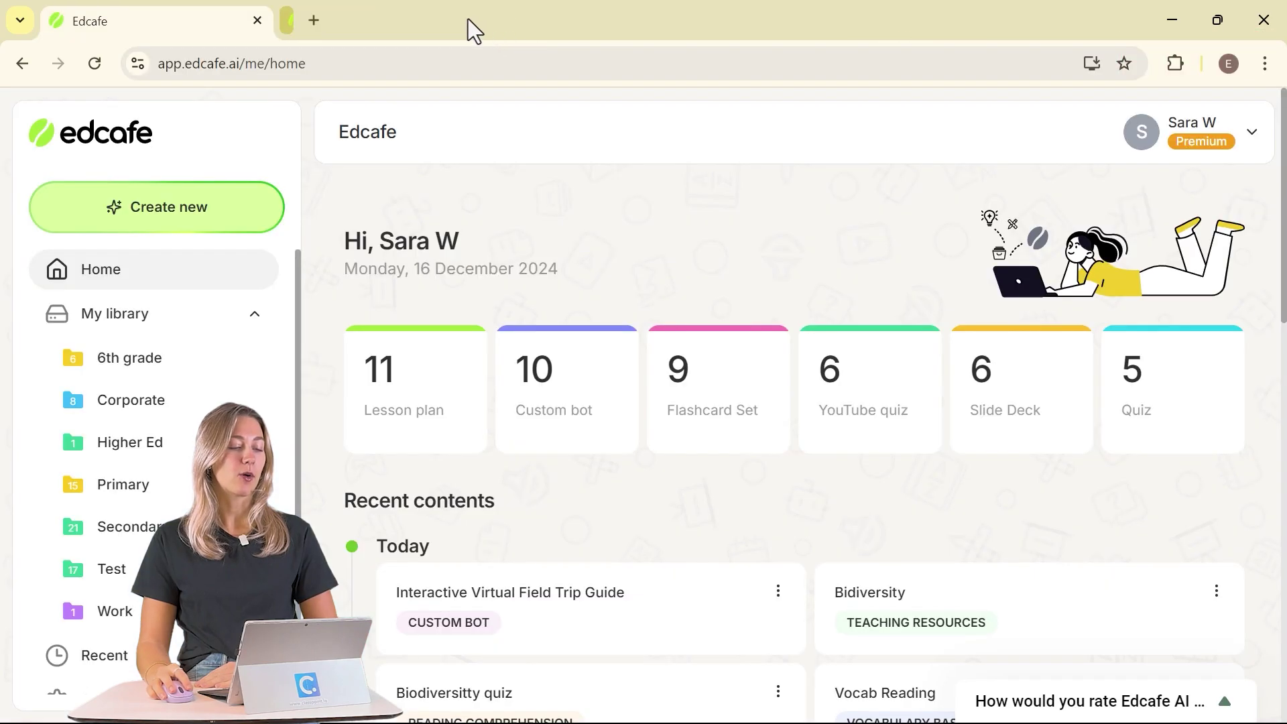
left_click(235, 228)
scroll(804, 352, "down", 2)
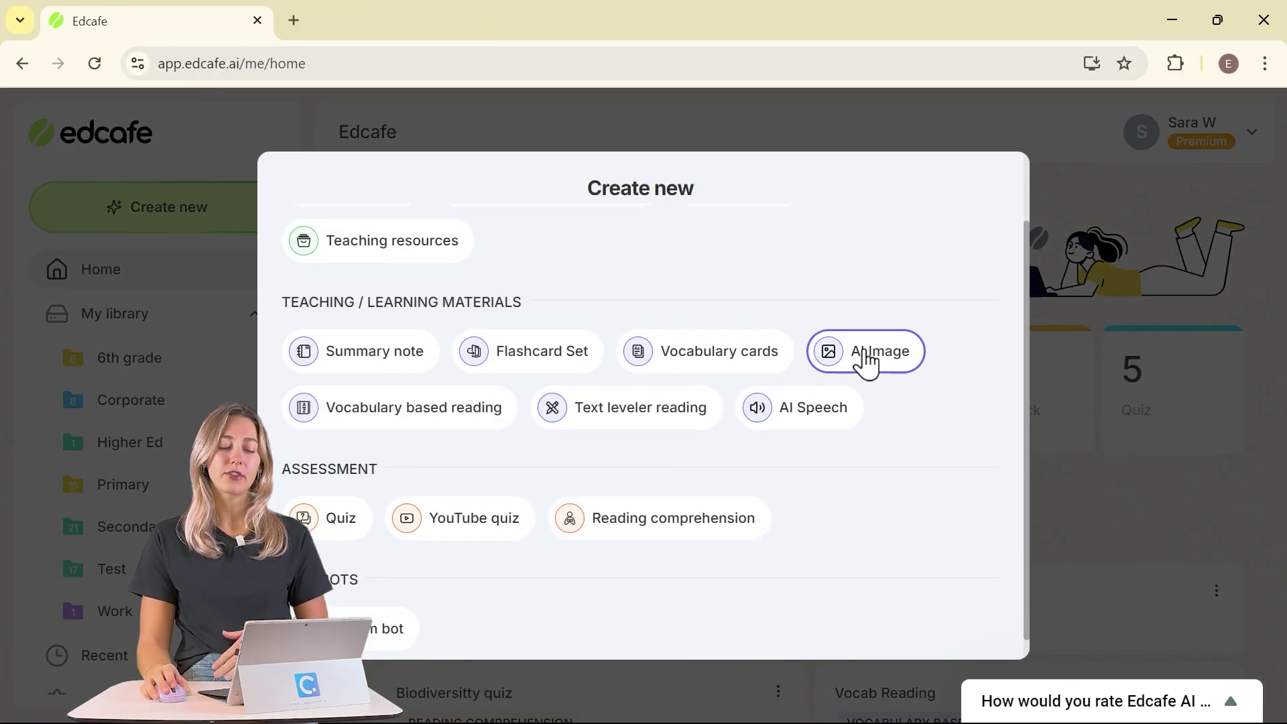
scroll(925, 365, "up", 2)
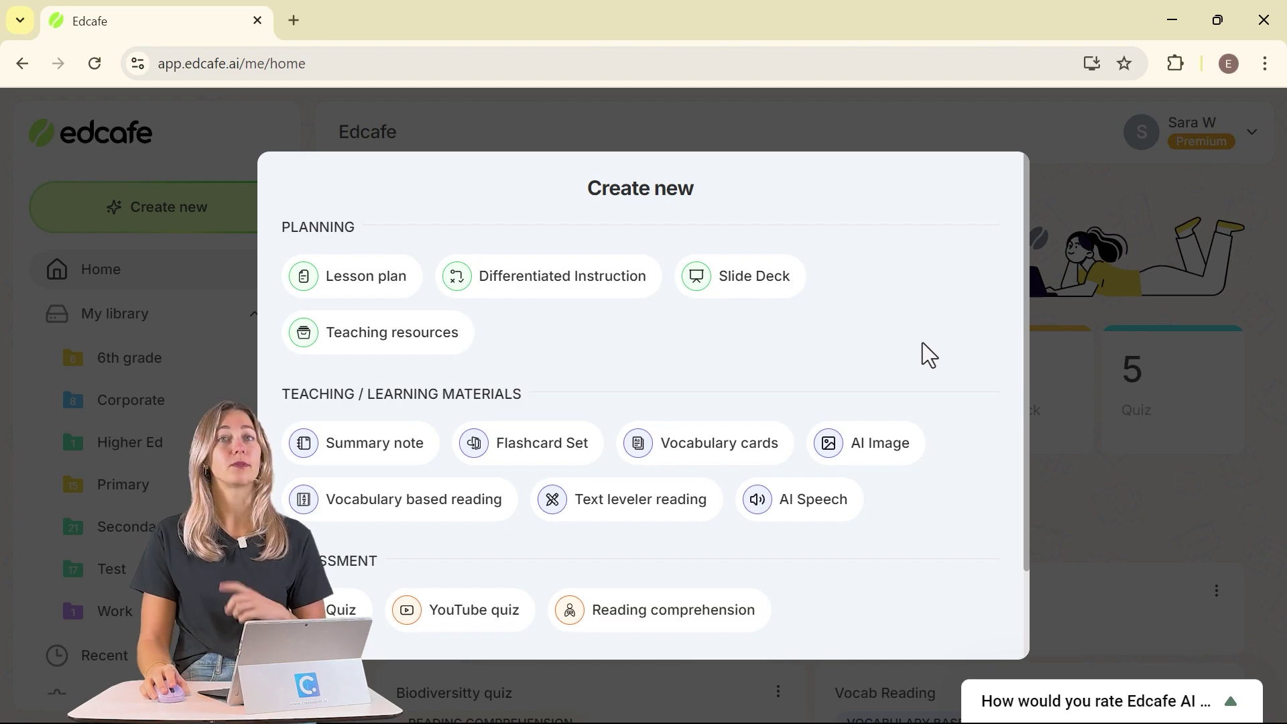
left_click(344, 281)
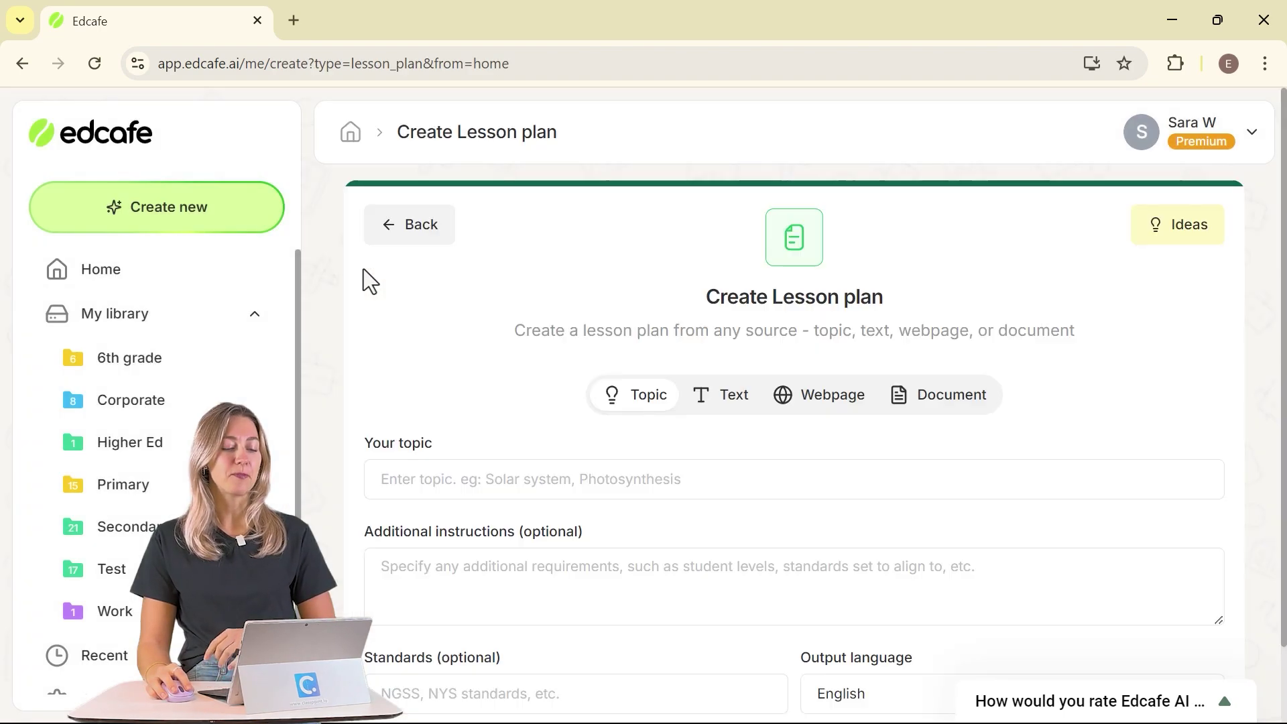
Try the text, link, document and topic lesson sources, settling on Document upload
scroll(440, 282, "down", 1)
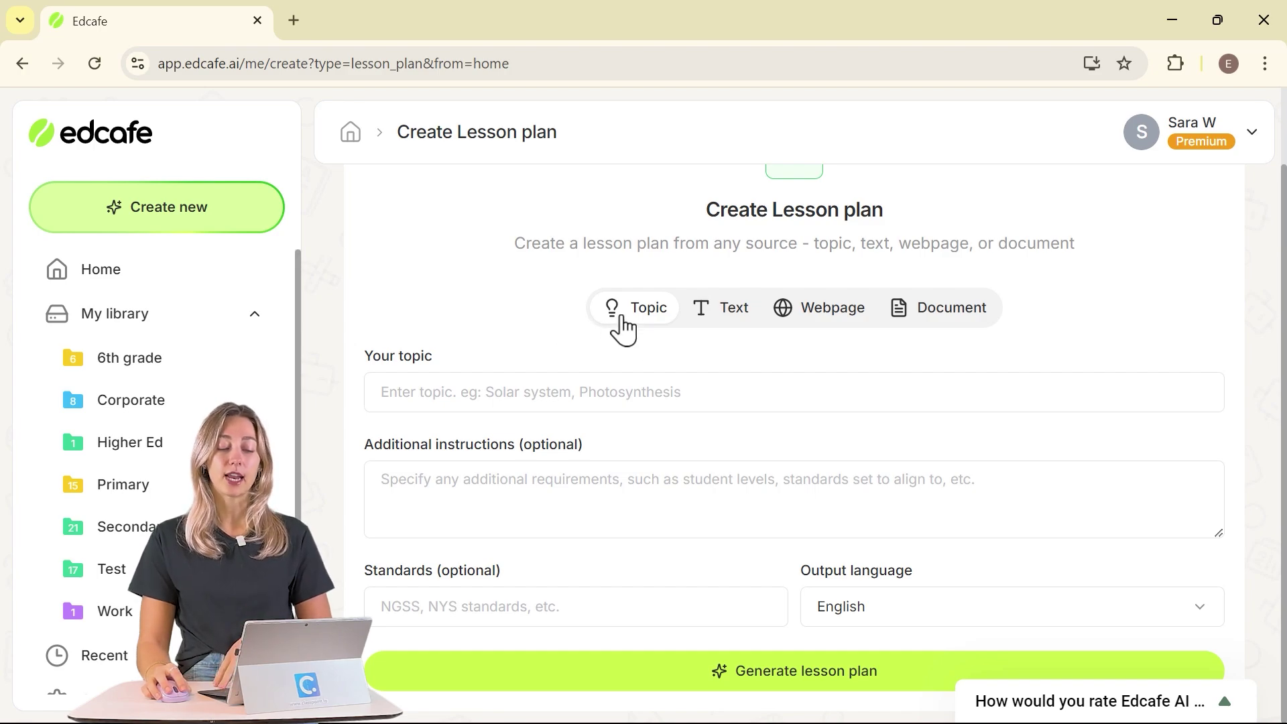
left_click(731, 322)
left_click(840, 330)
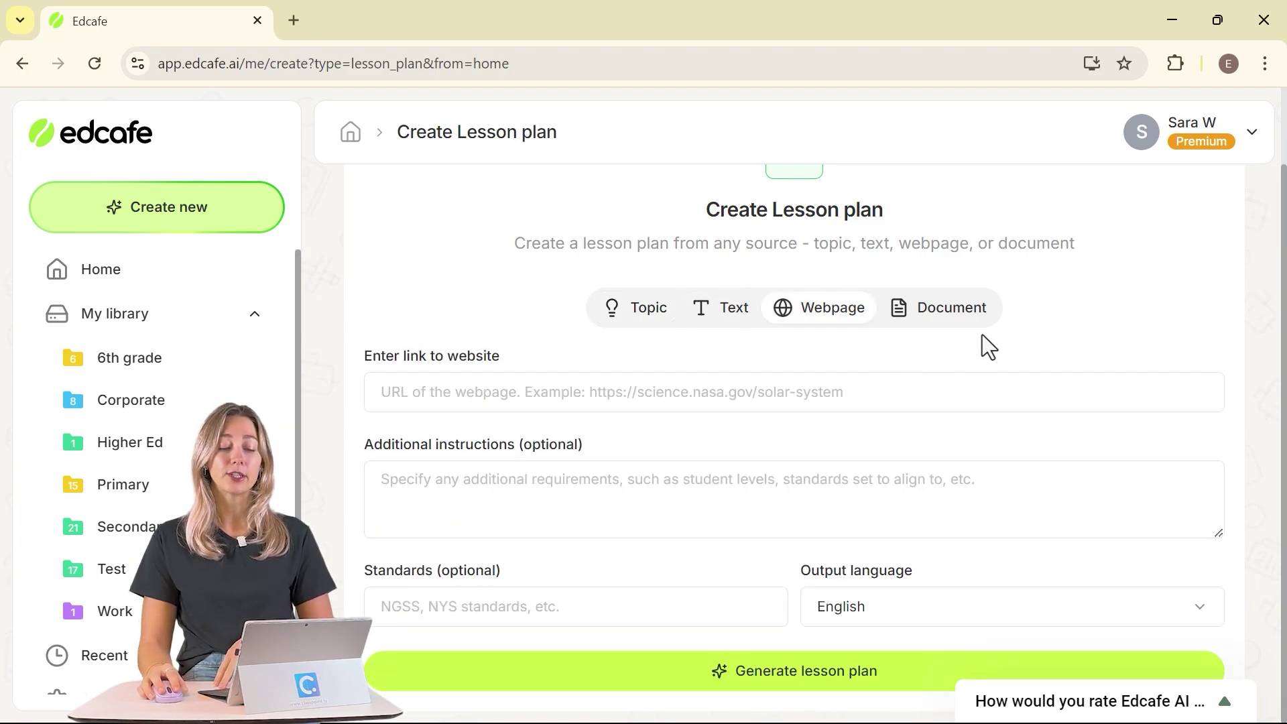
left_click(948, 335)
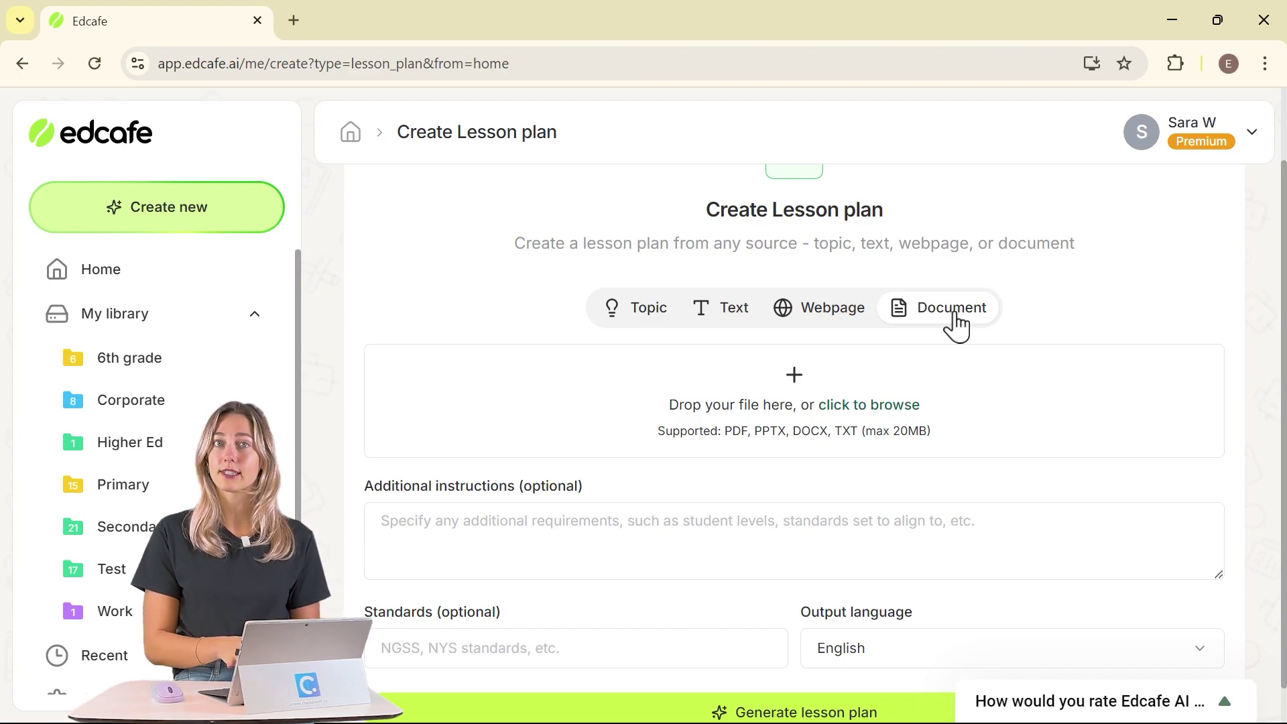
left_click(654, 318)
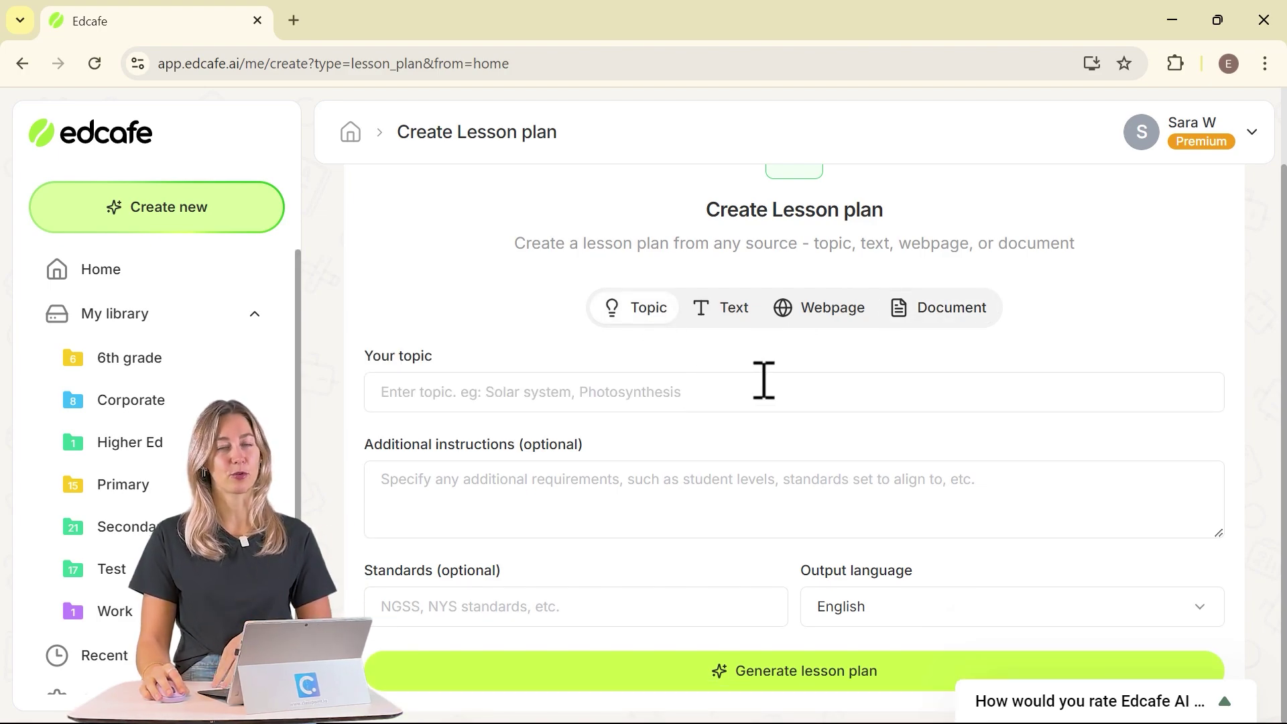
left_click(923, 322)
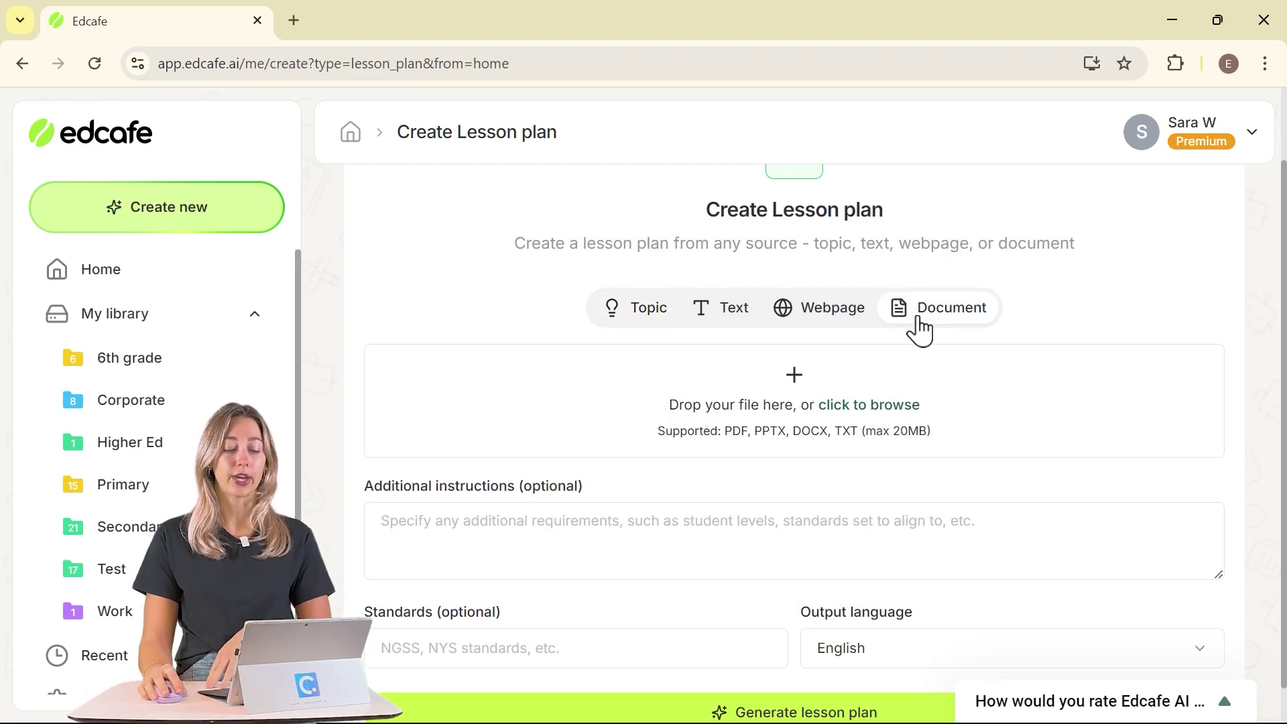
Attach unit_2-_cells__structure___function__compressed.pdf from Downloads as the lesson source
left_click(888, 406)
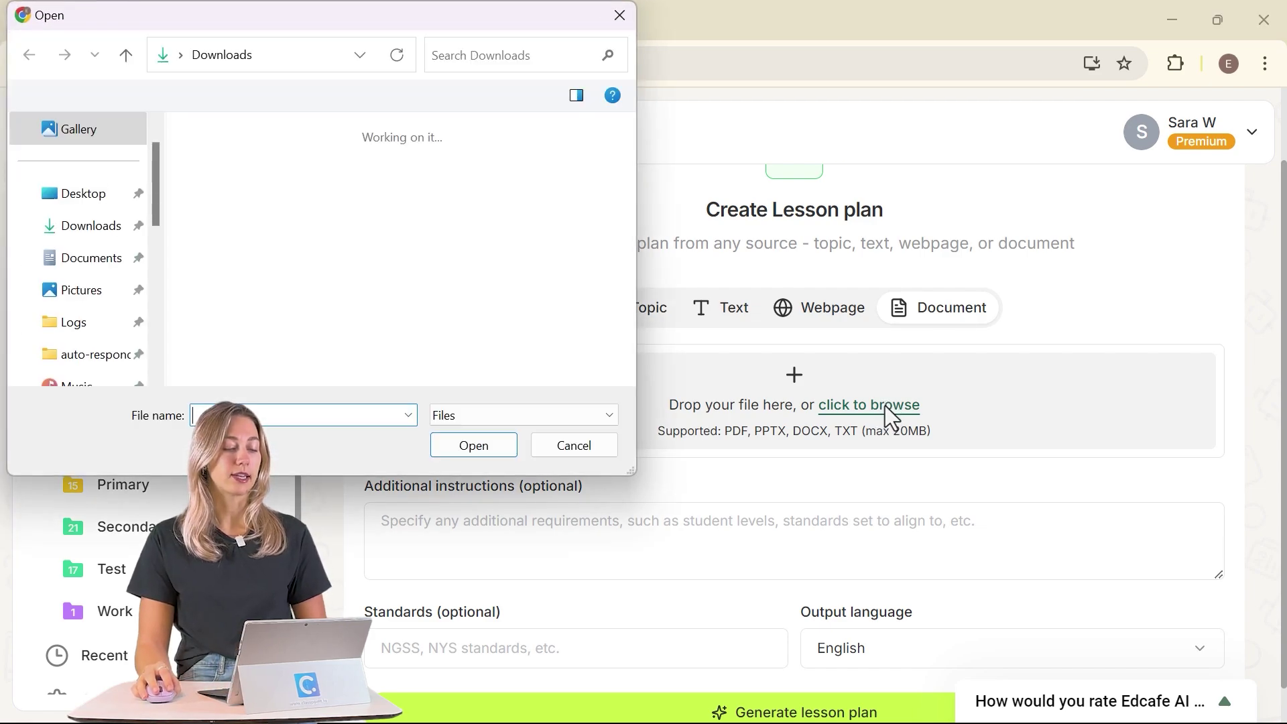
left_click(331, 187)
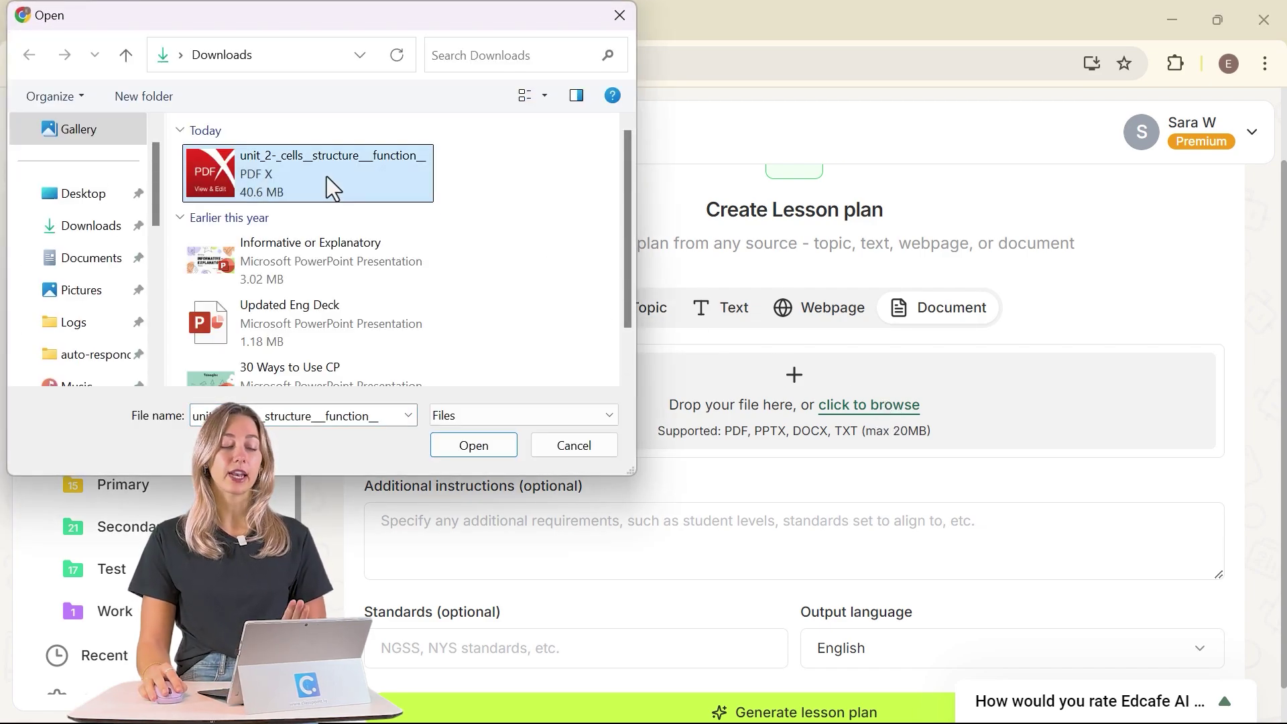
left_click(485, 445)
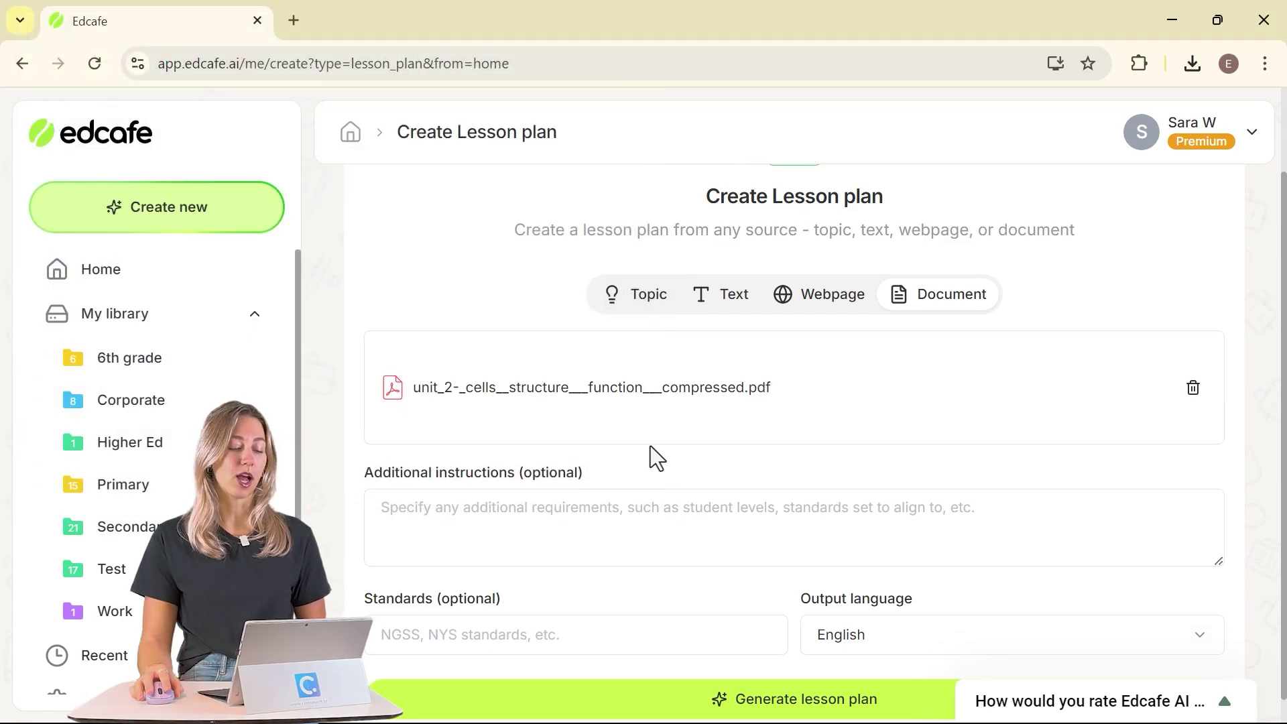
Paste additional instructions for a Secondary 3 Biology plan with formative assessments and feedback
scroll(563, 529, "down", 1)
left_click(581, 494)
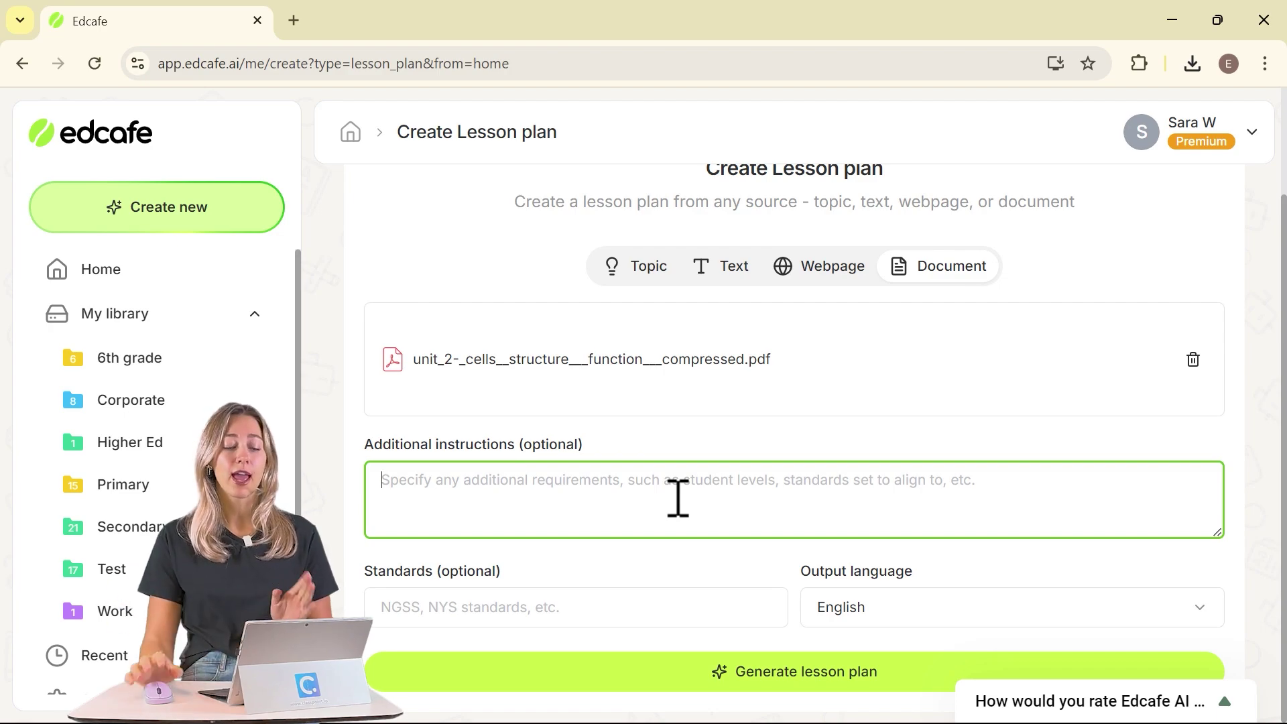
type("Secondary 3 Biology on 'Cell Structure and Function,' including formative assessments like quizzes, group presentations, and lab reports. The plan should outline specific feedback mechanisms, such as peer reviews and teacher-led conferences.")
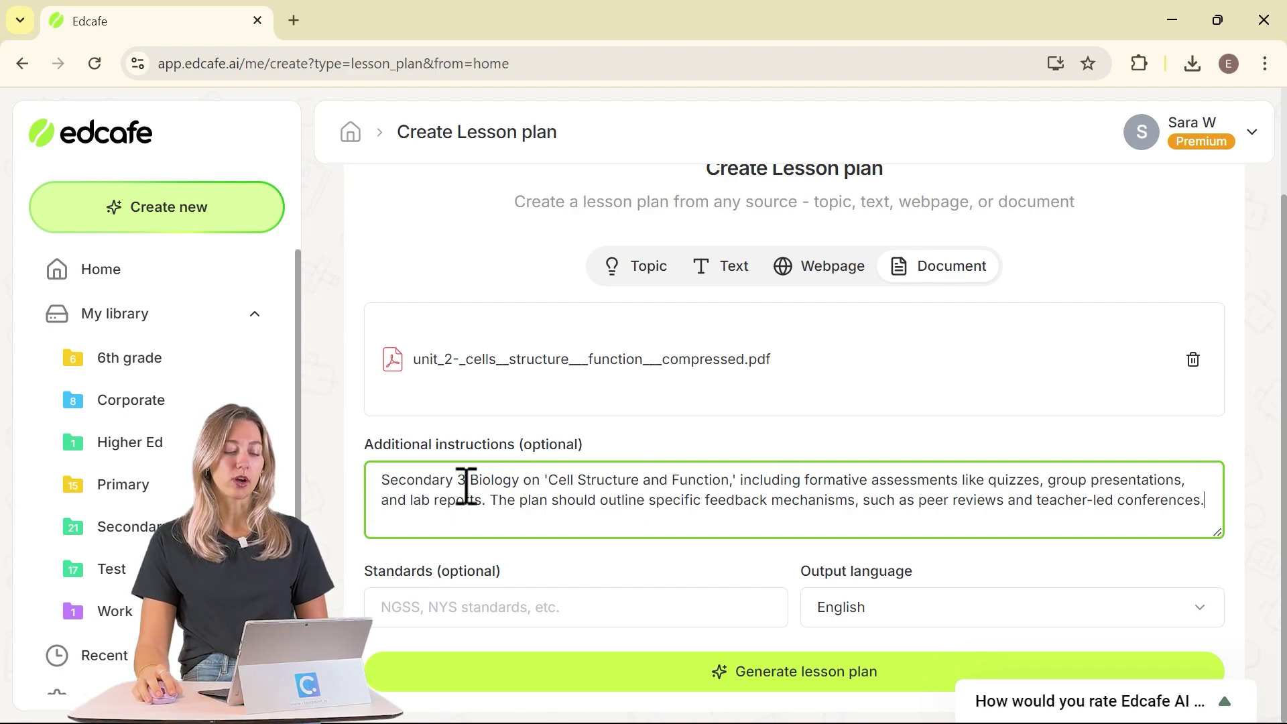
left_click(495, 482)
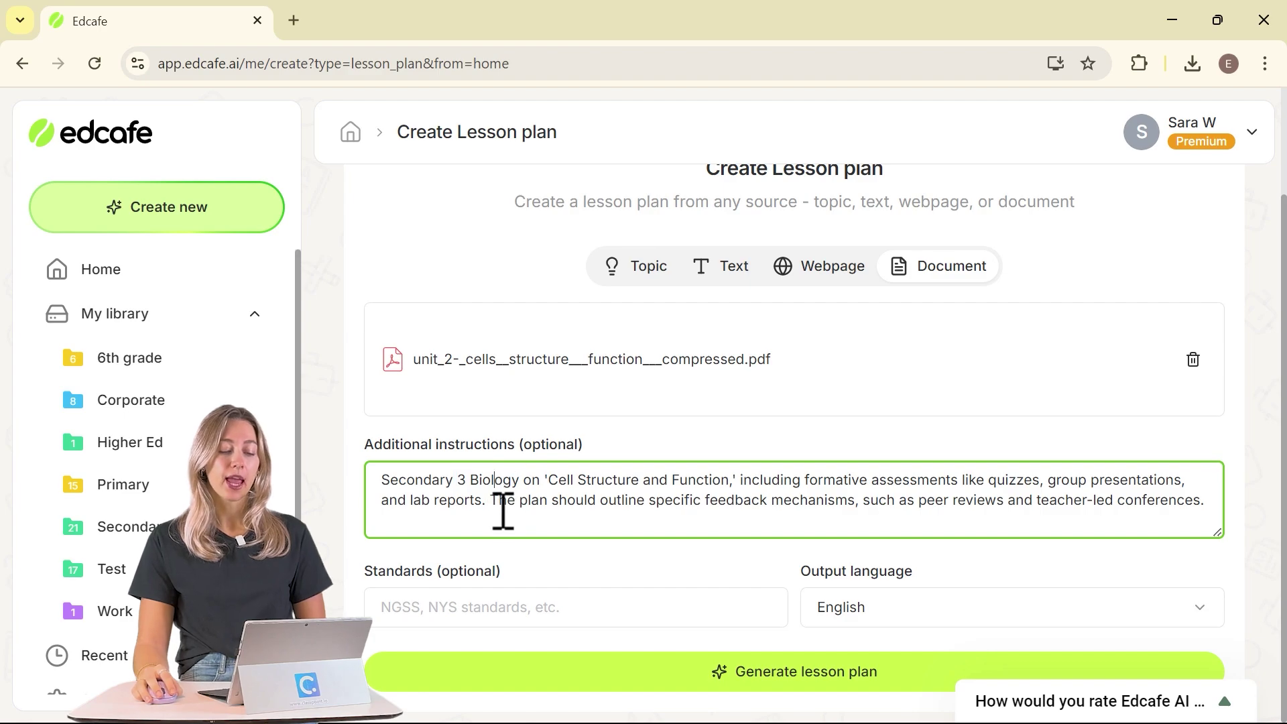
left_click_drag(503, 507, 812, 501)
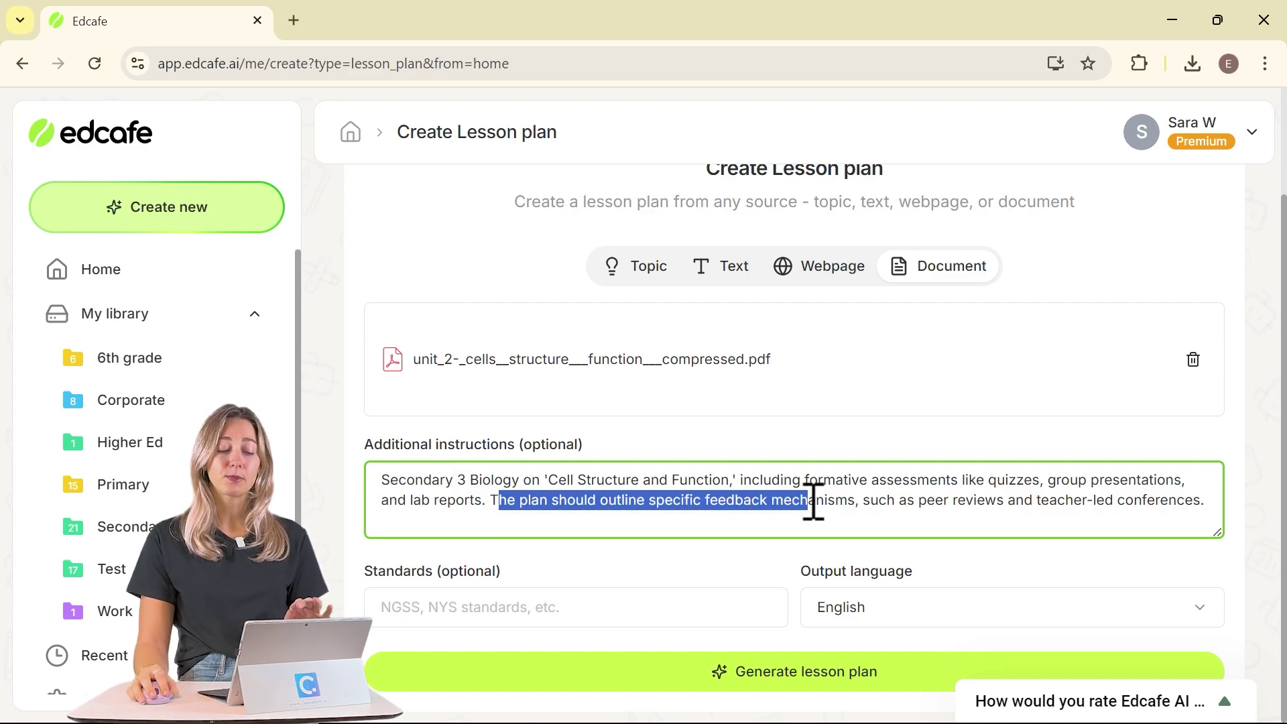
left_click(831, 509)
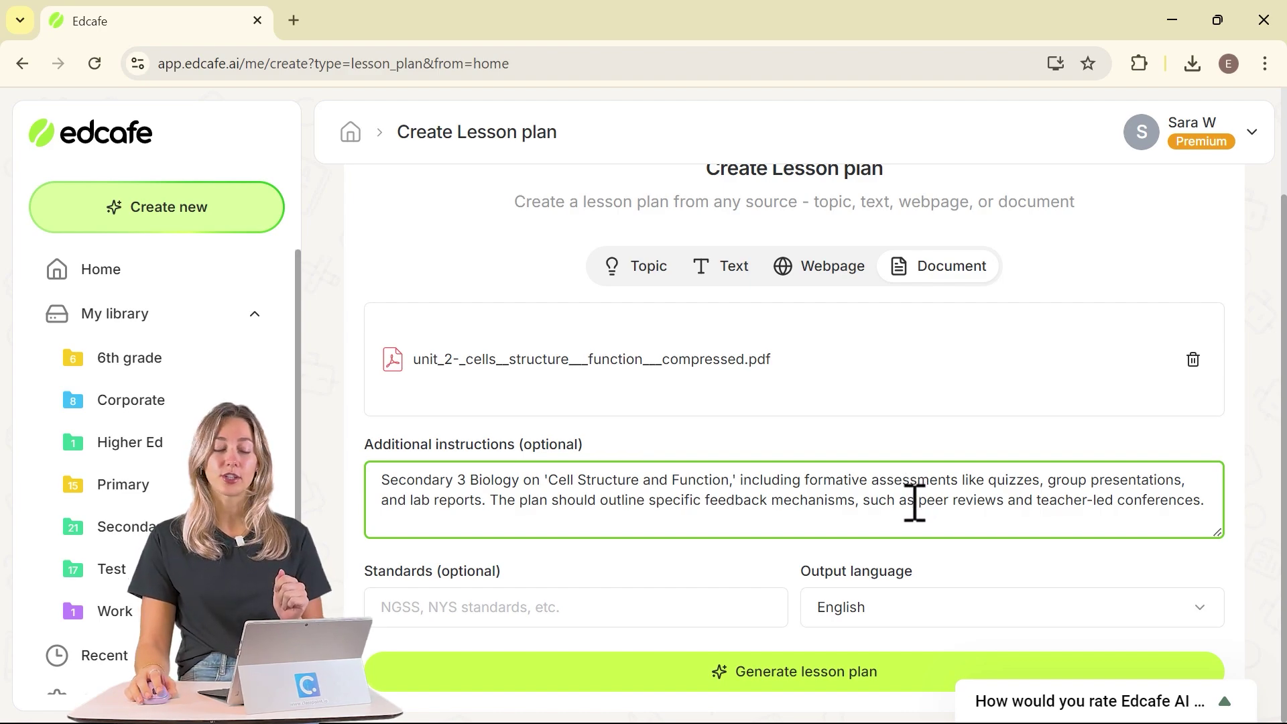
Keep English as the output language and generate the lesson plan from the cells PDF
left_click(647, 613)
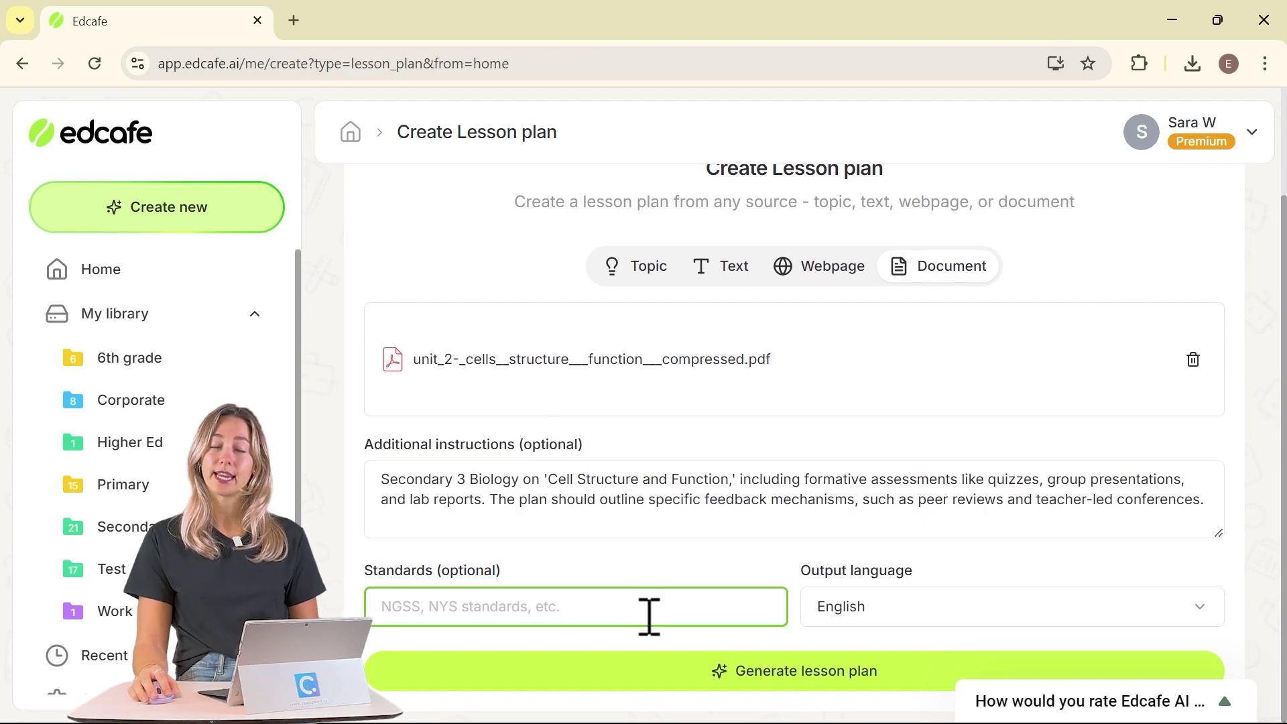
left_click(891, 615)
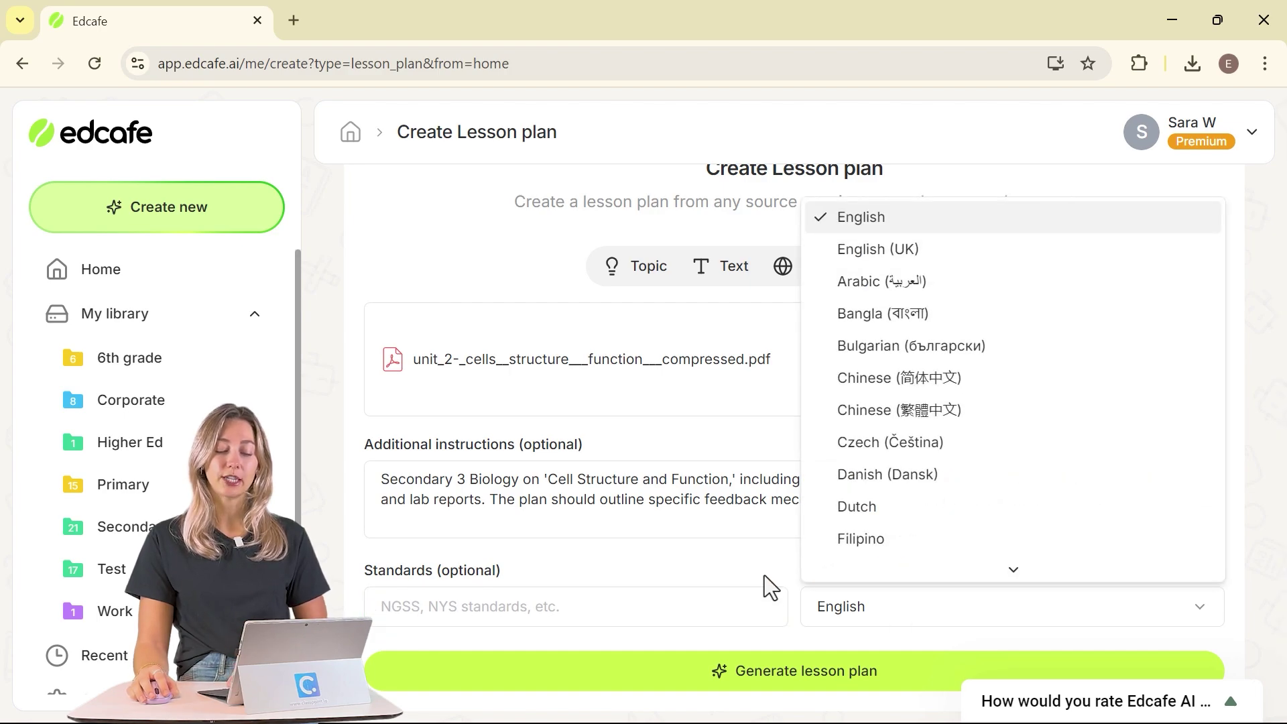
left_click(788, 589)
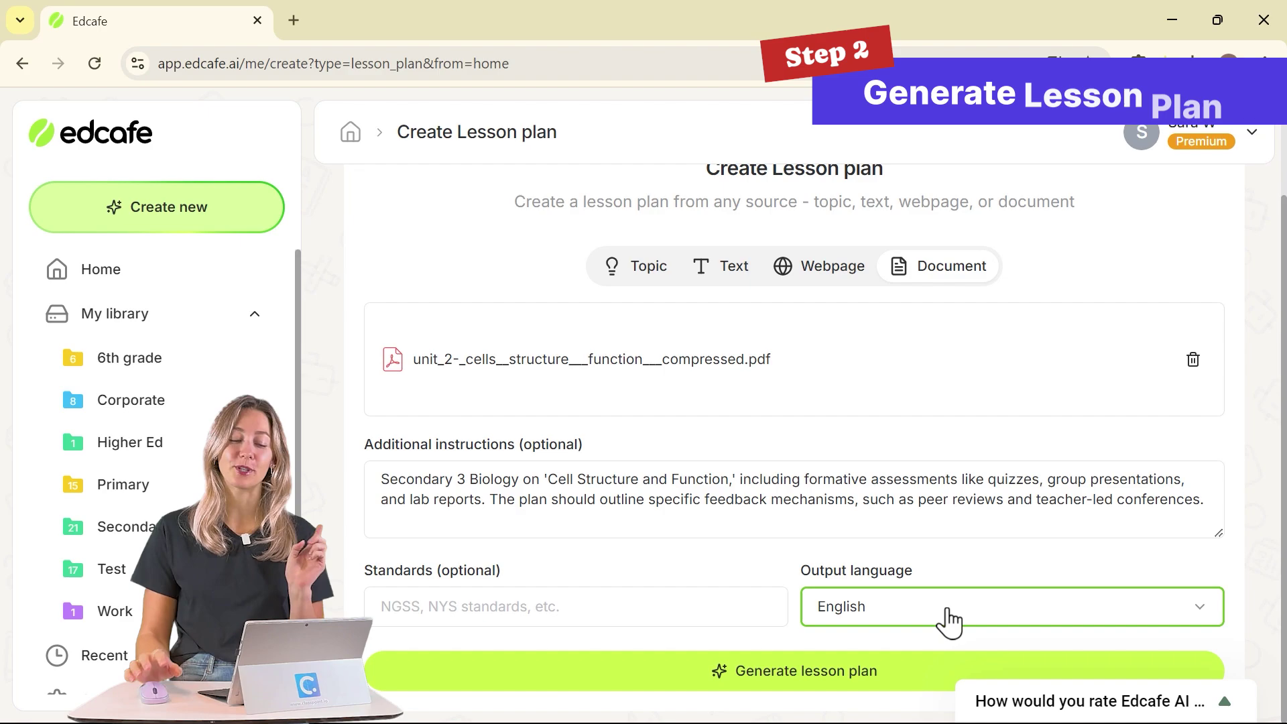
left_click(801, 690)
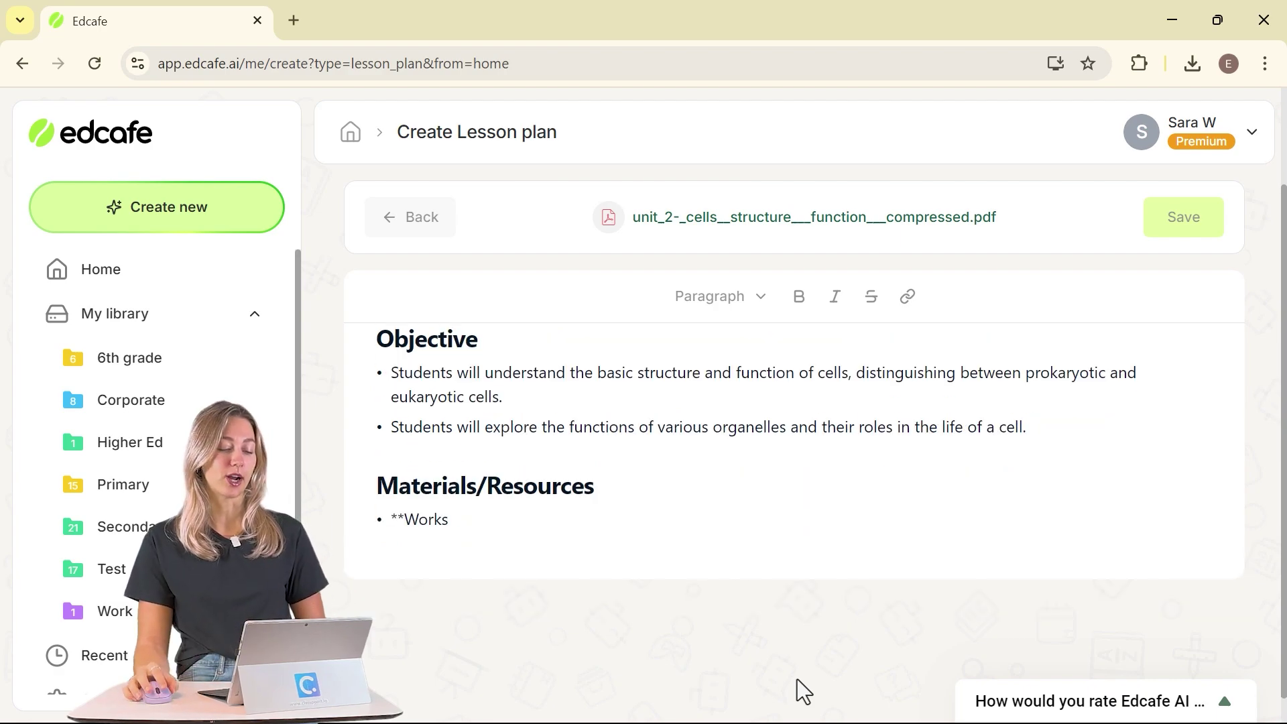
scroll(970, 534, "down", 10)
scroll(960, 610, "down", 5)
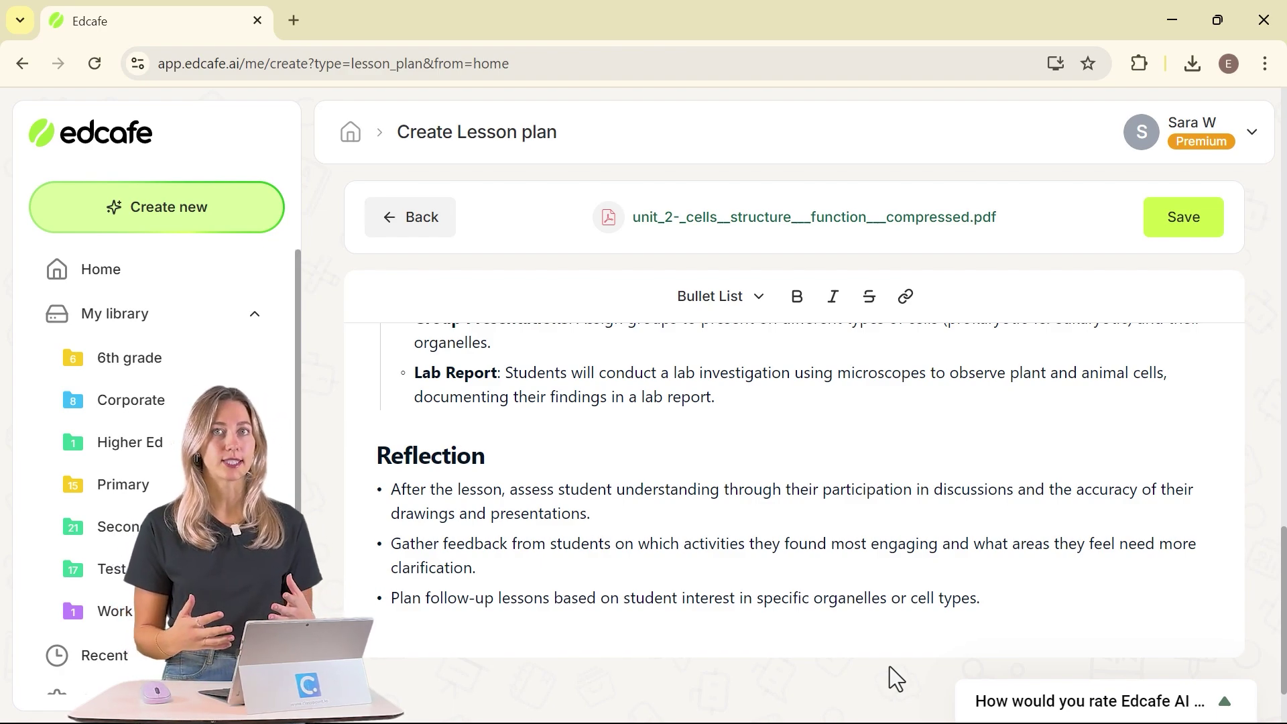
scroll(835, 516, "up", 2)
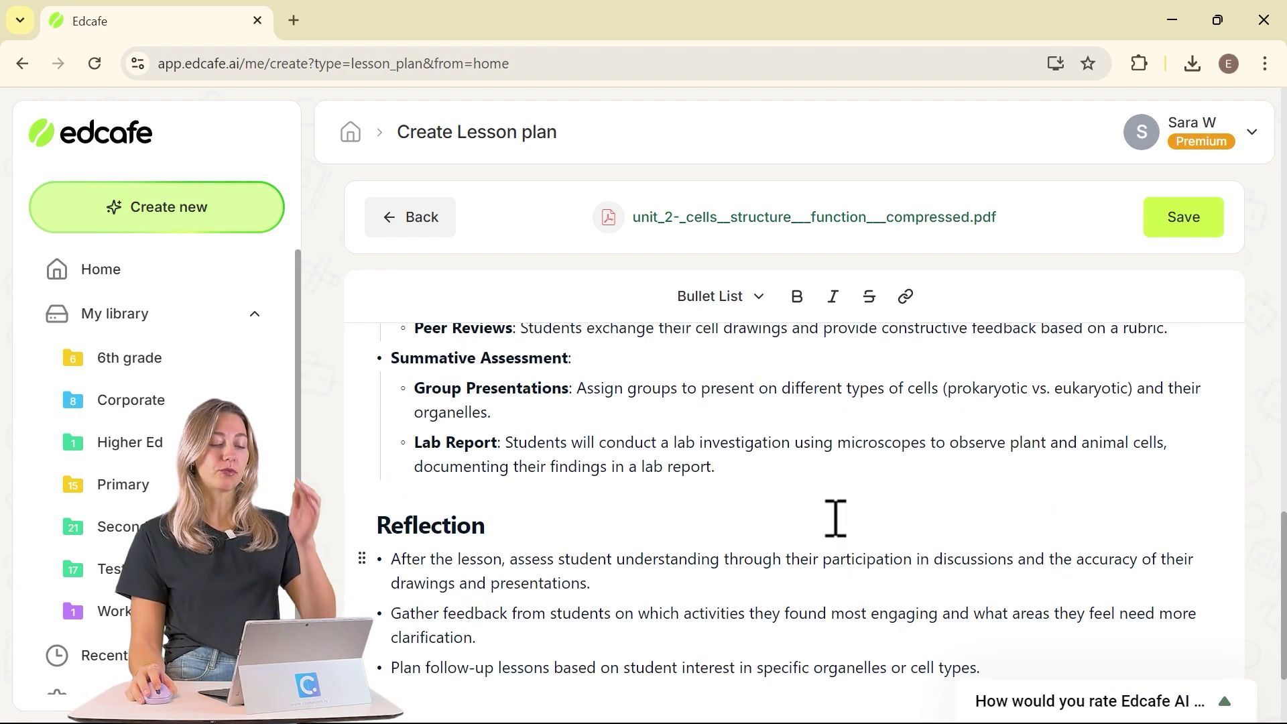
scroll(819, 520, "up", 2)
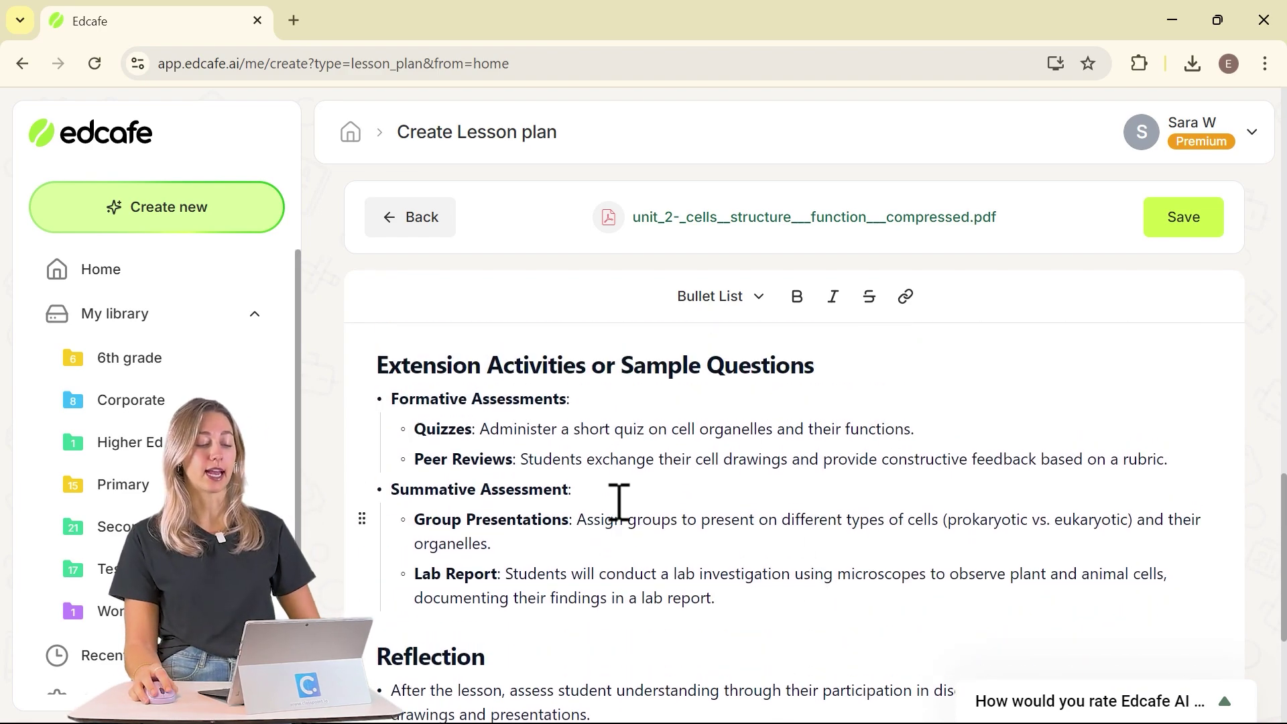
left_click_drag(570, 491, 510, 496)
scroll(540, 516, "up", 5)
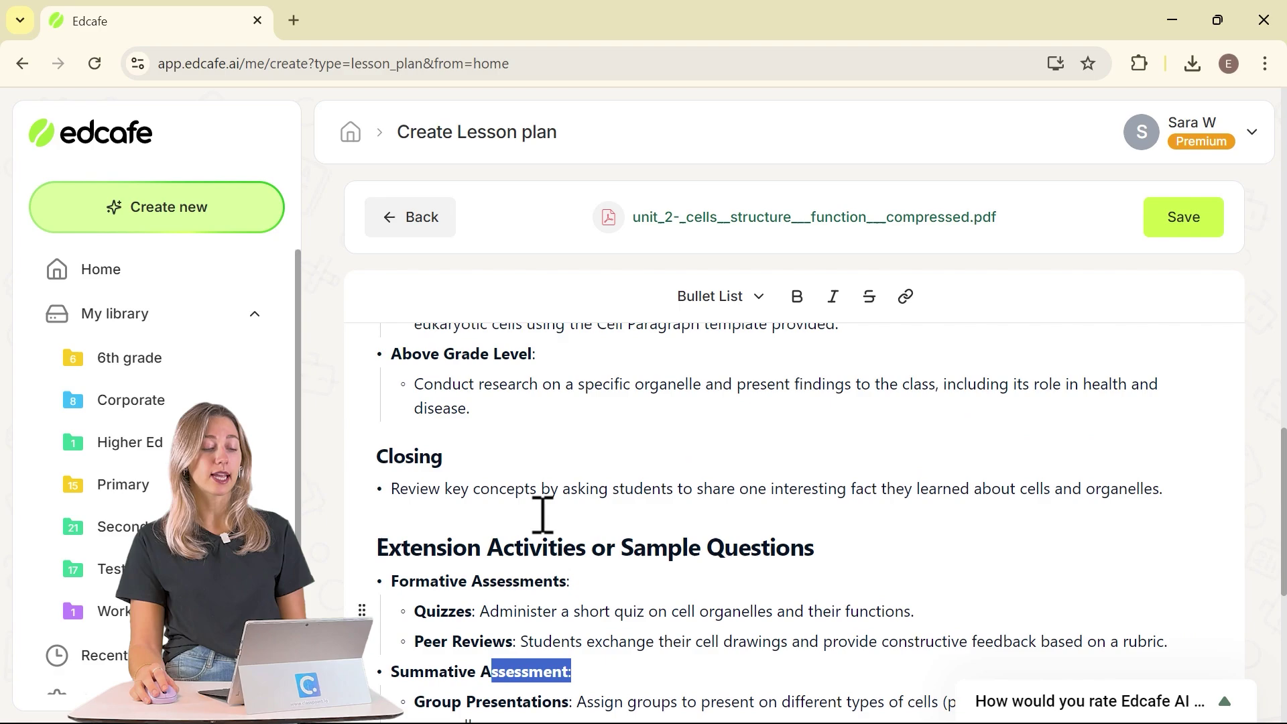
scroll(543, 517, "up", 2)
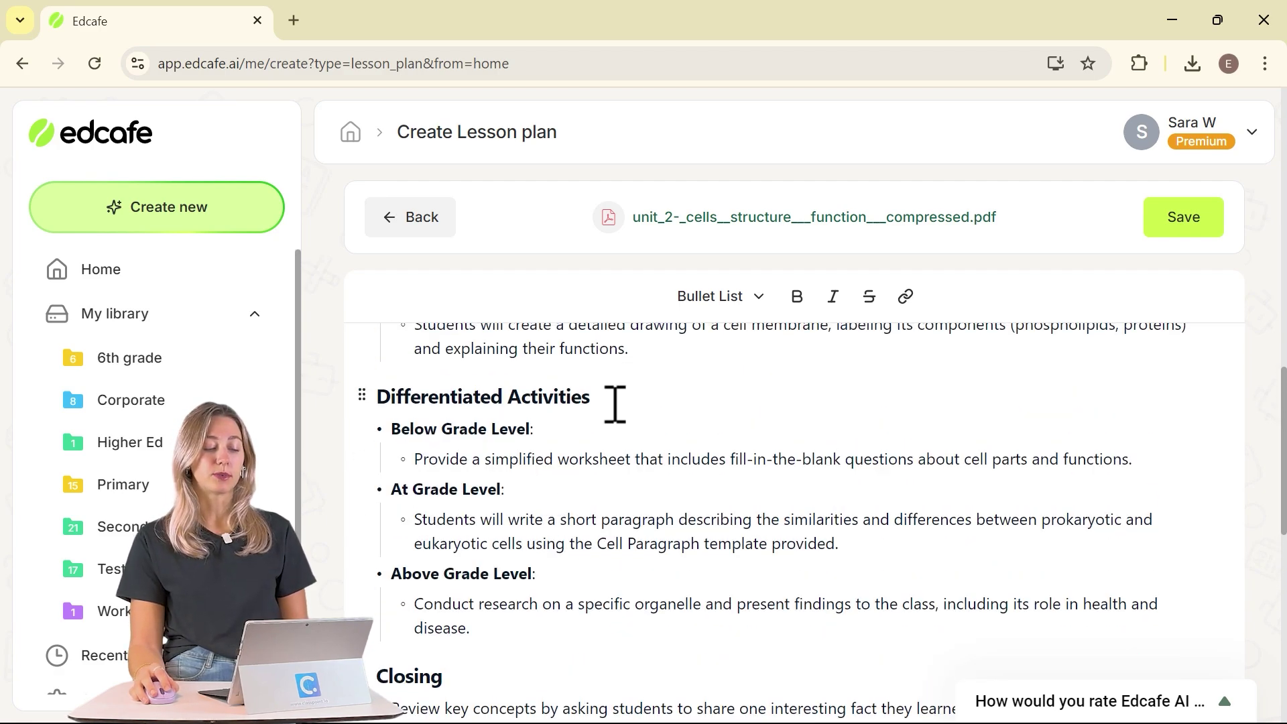
left_click_drag(613, 402, 400, 409)
left_click(637, 401)
scroll(632, 442, "up", 2)
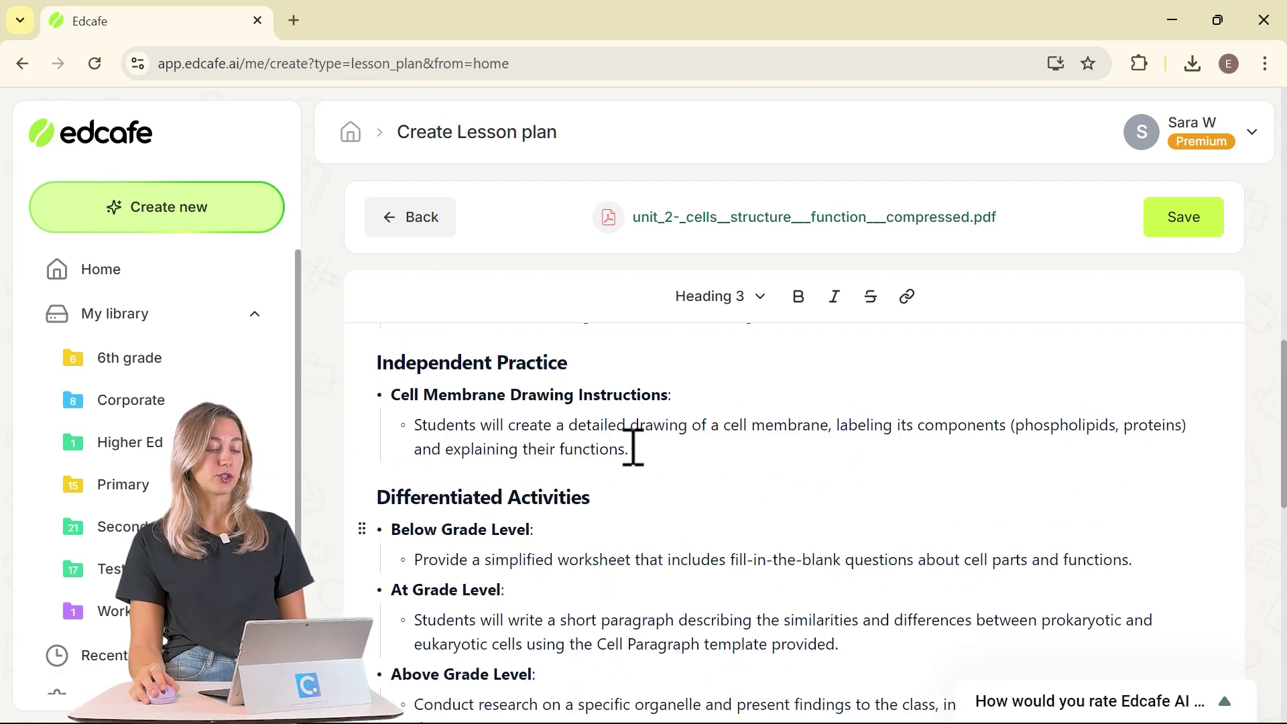
scroll(637, 459, "up", 5)
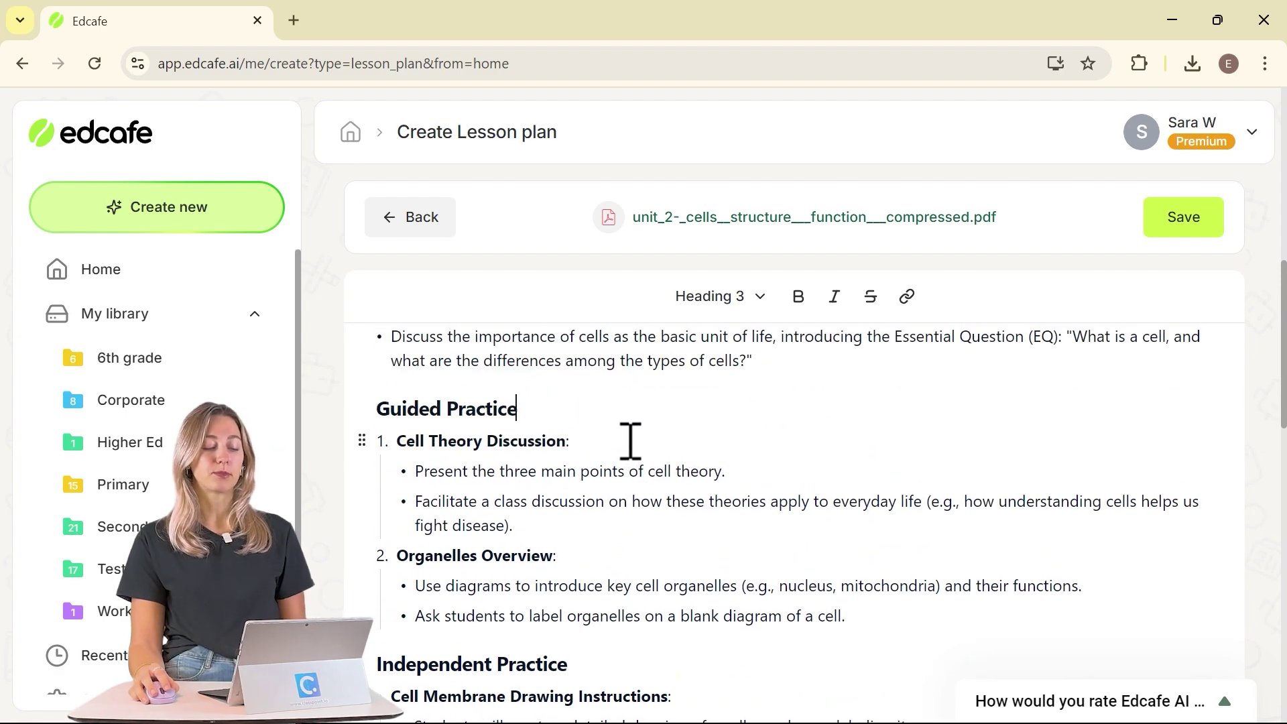
left_click(640, 434)
key("Return")
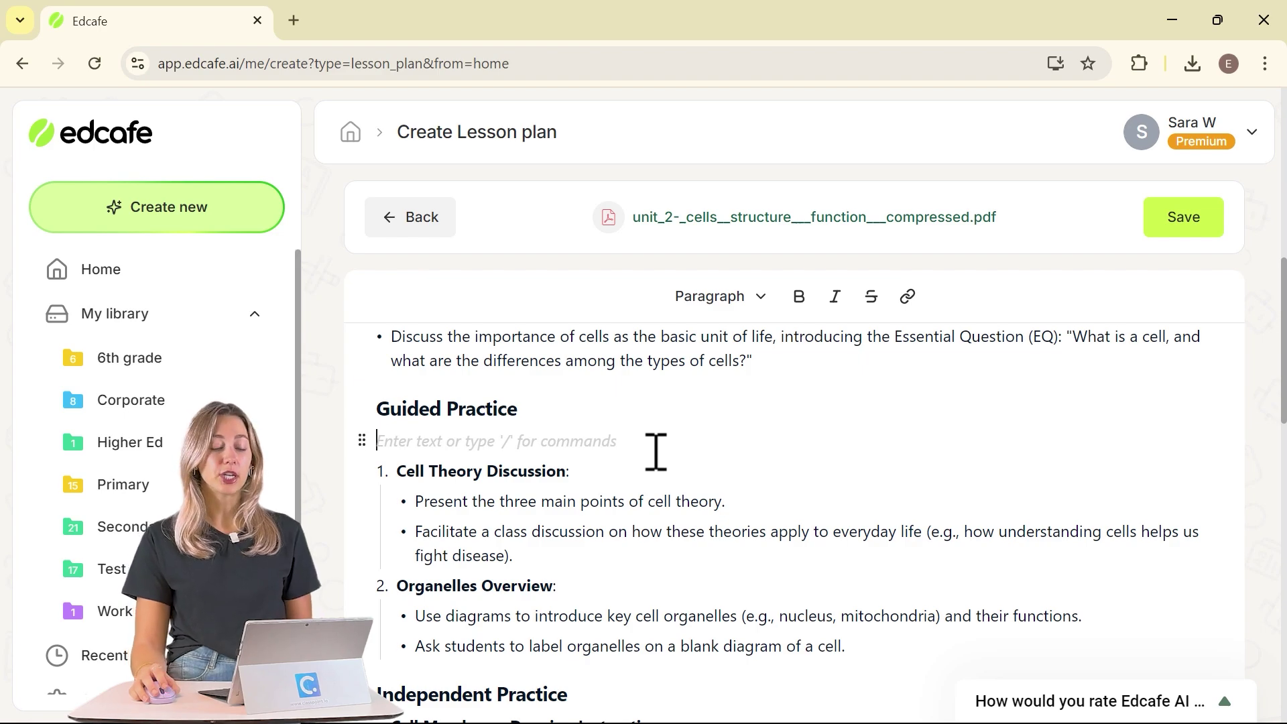
scroll(653, 449, "up", 2)
key("BackSpace")
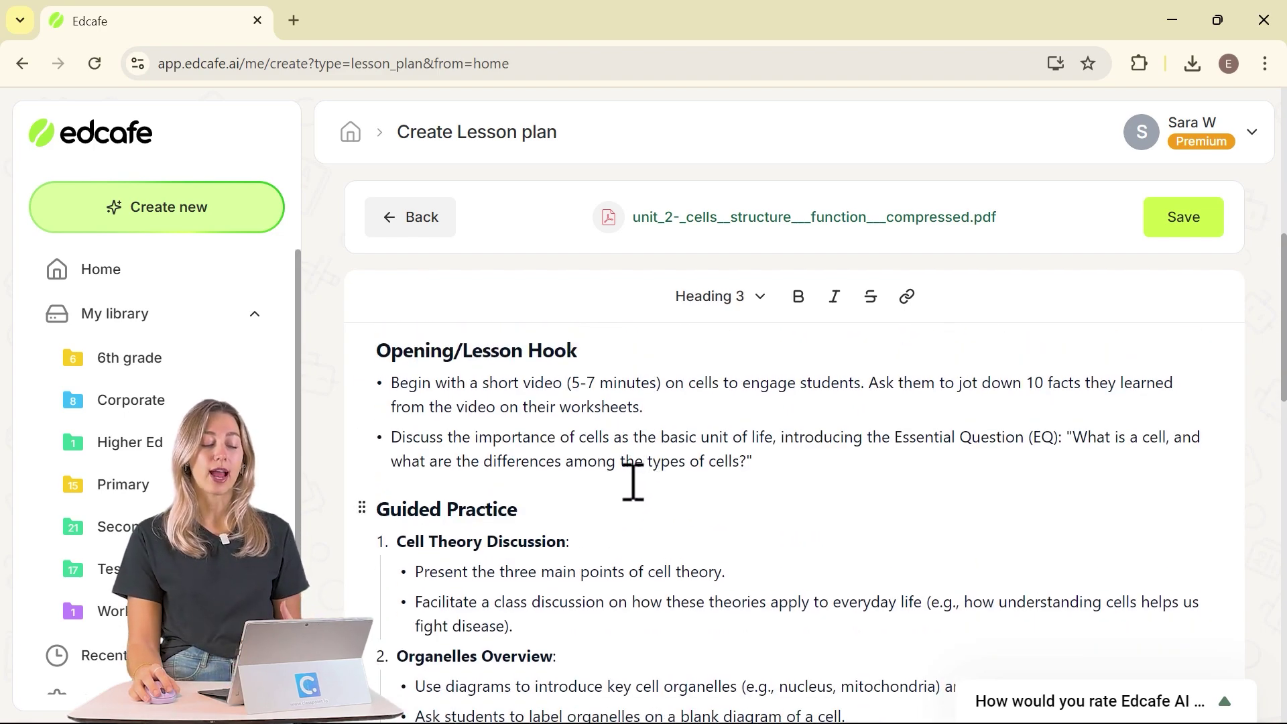
scroll(631, 478, "up", 4)
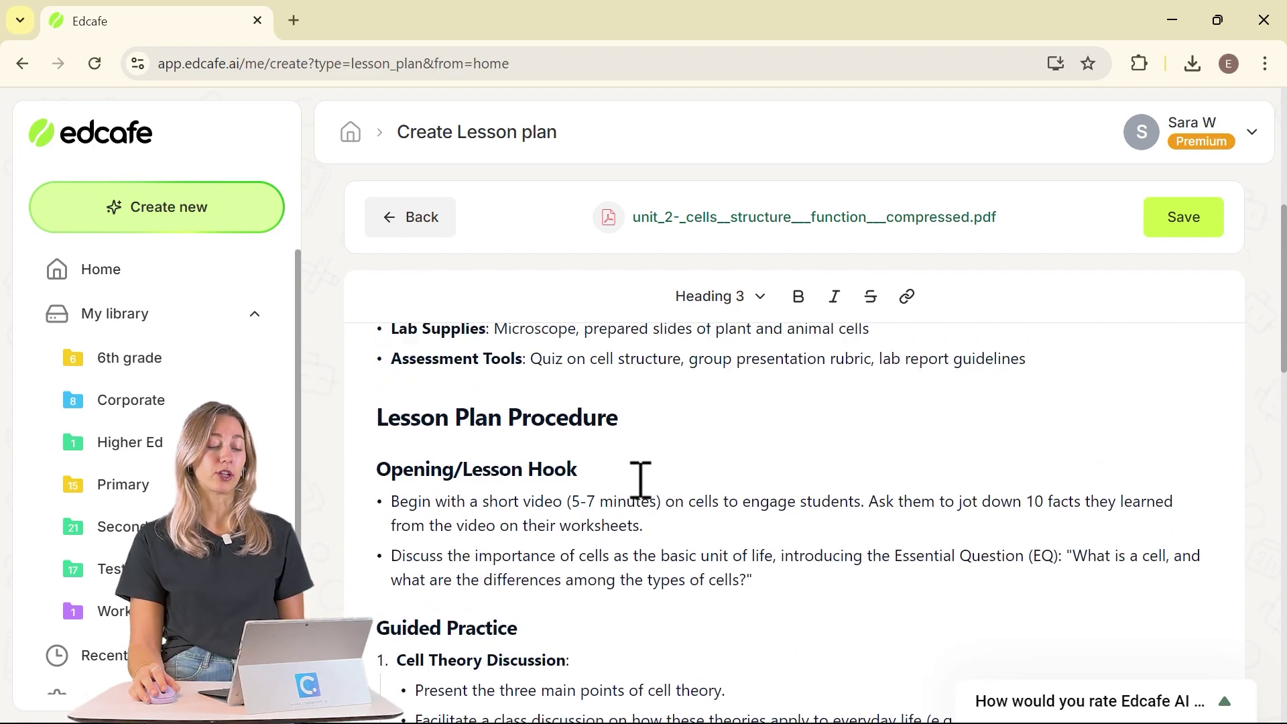
scroll(635, 481, "up", 2)
left_click(540, 565)
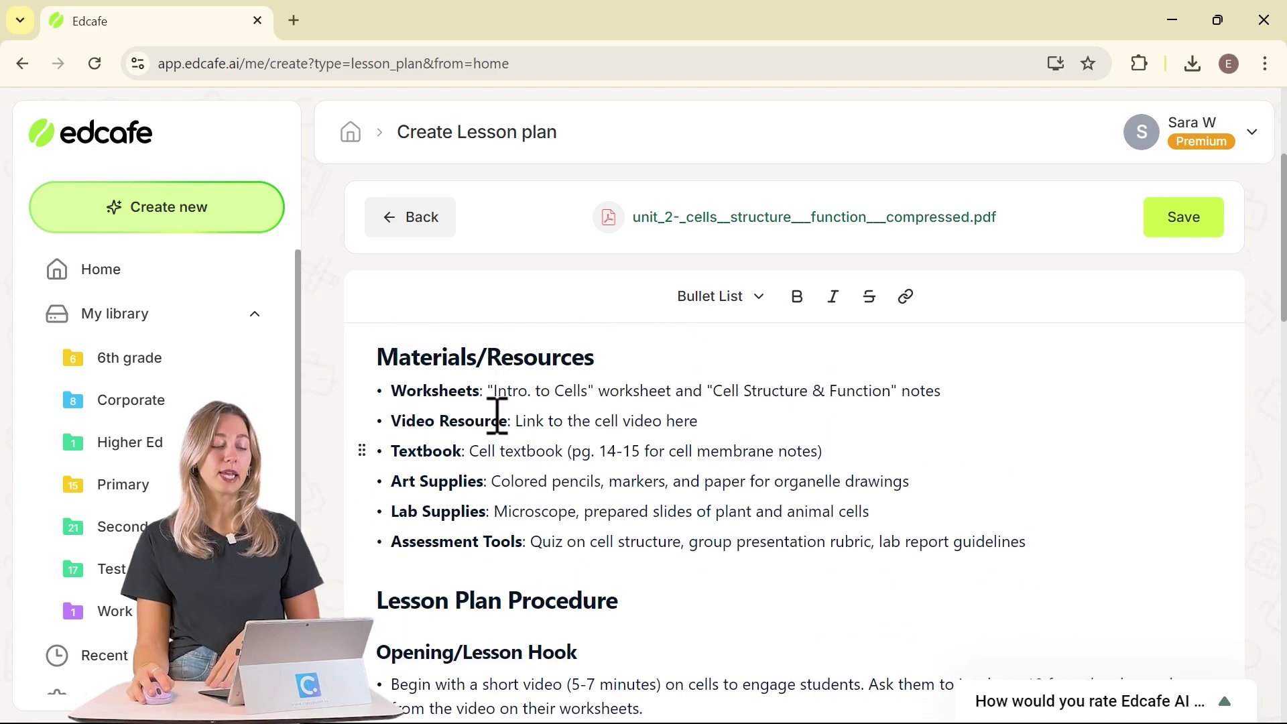
left_click(452, 393)
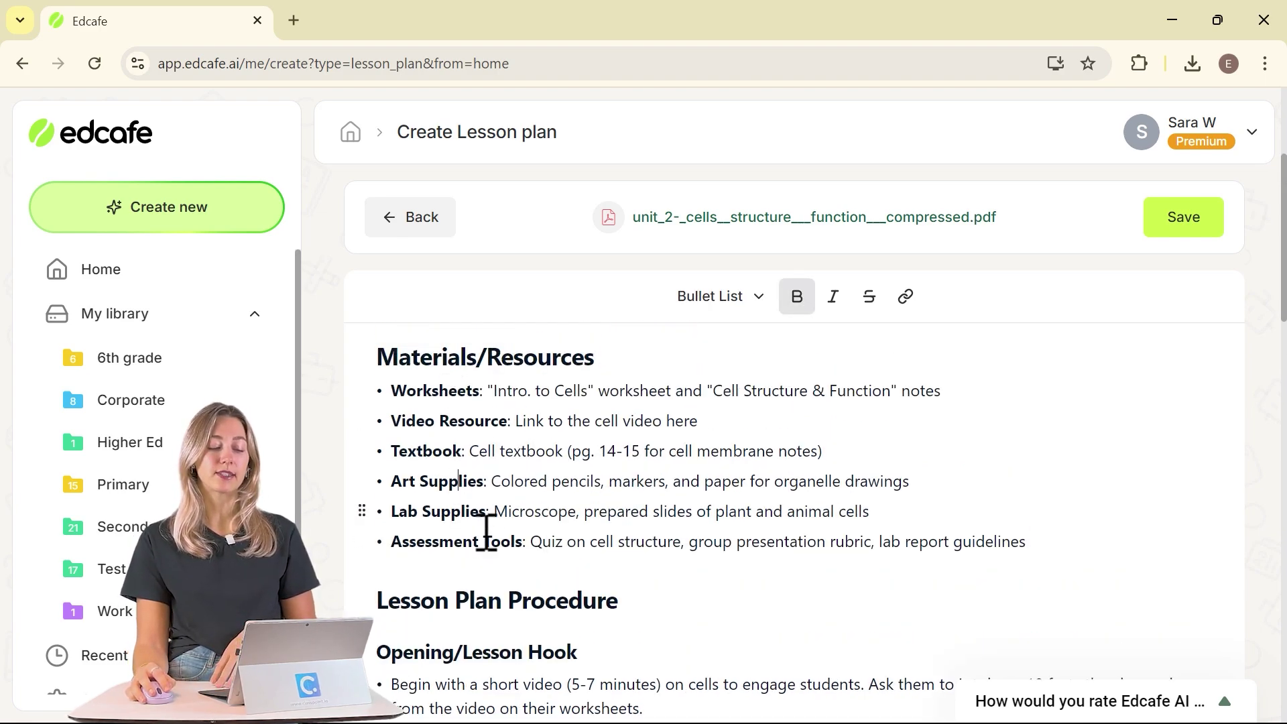
left_click(540, 545)
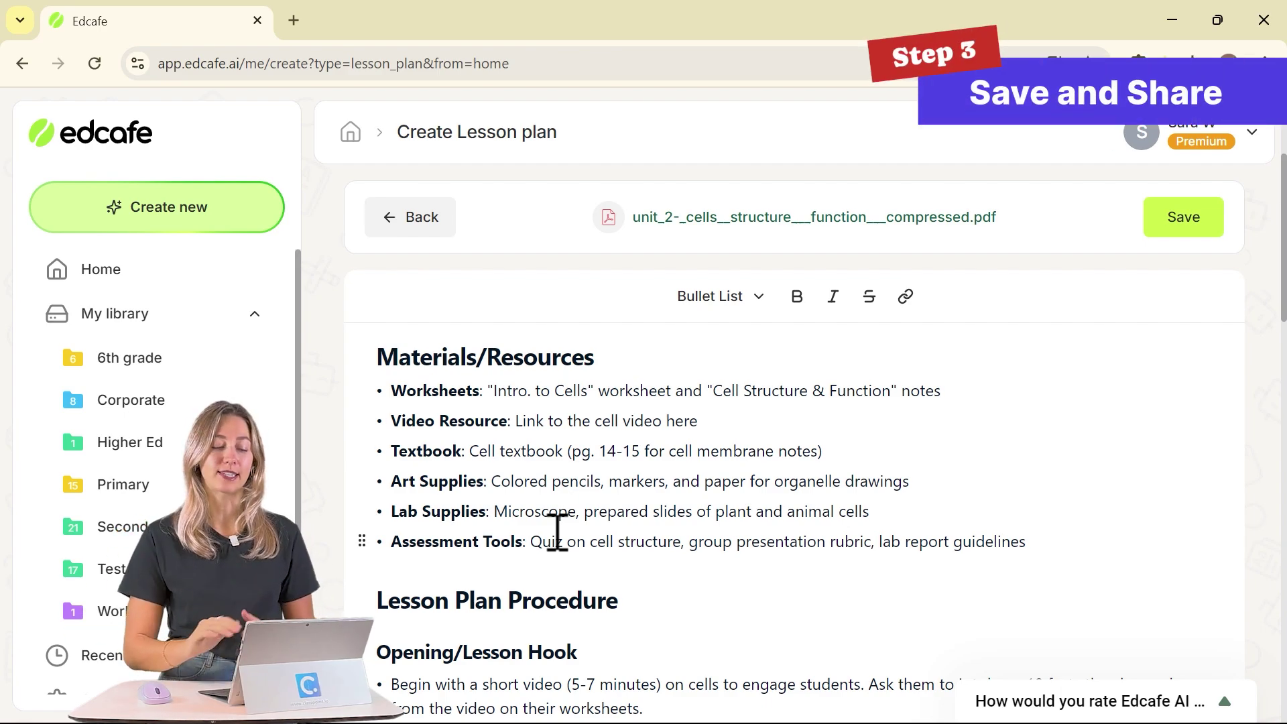
Name the lesson plan 'Cell Lesson Plan' in the save dialog
scroll(1006, 374, "up", 4)
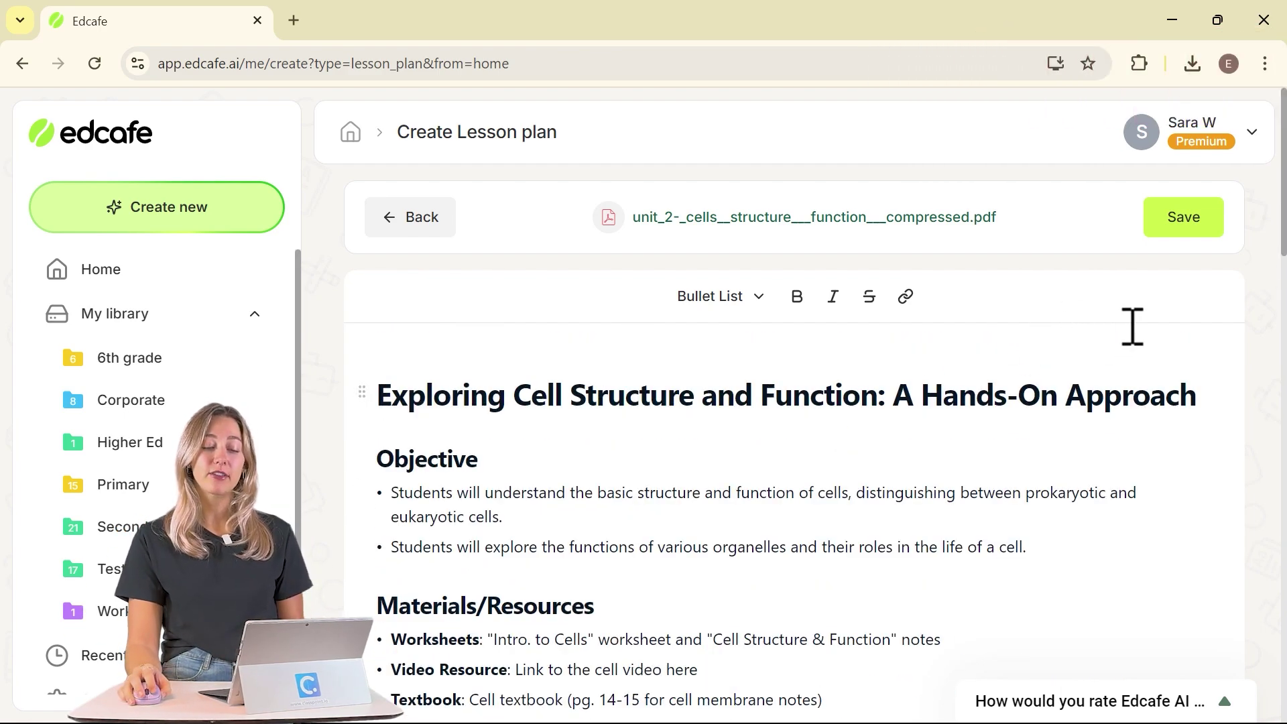
left_click(1185, 232)
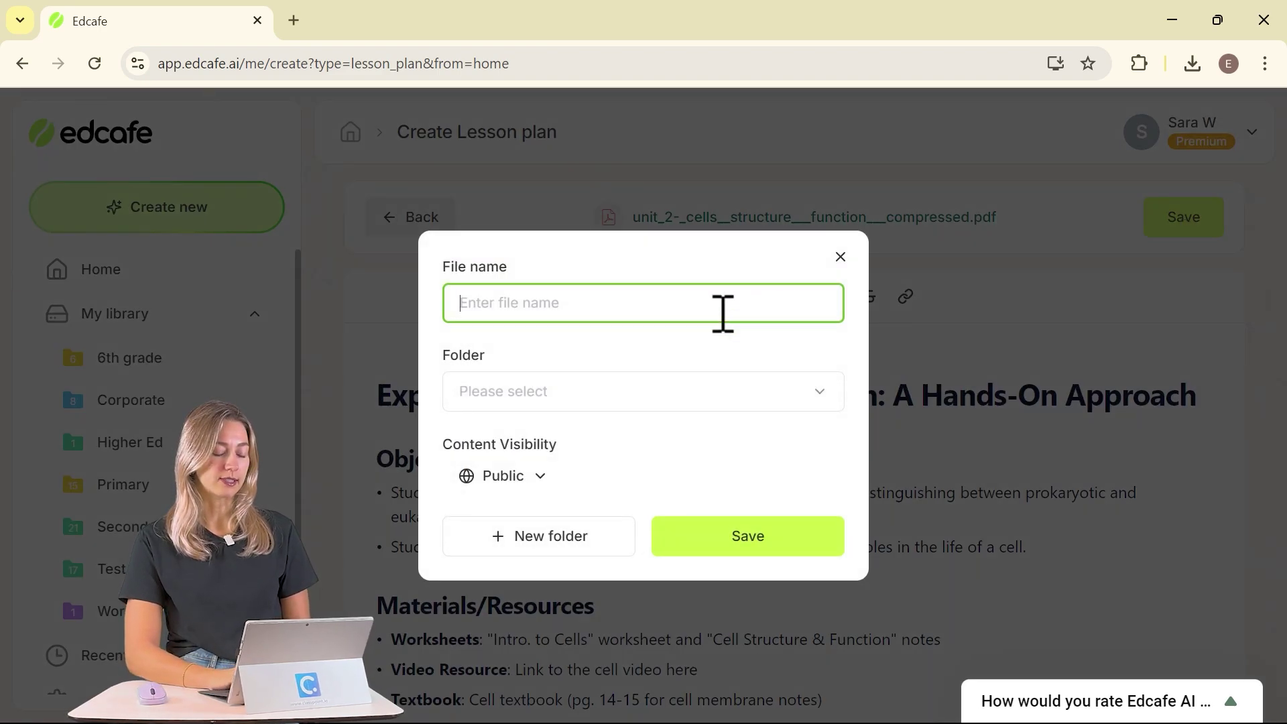
type("Cell Lesson Plan")
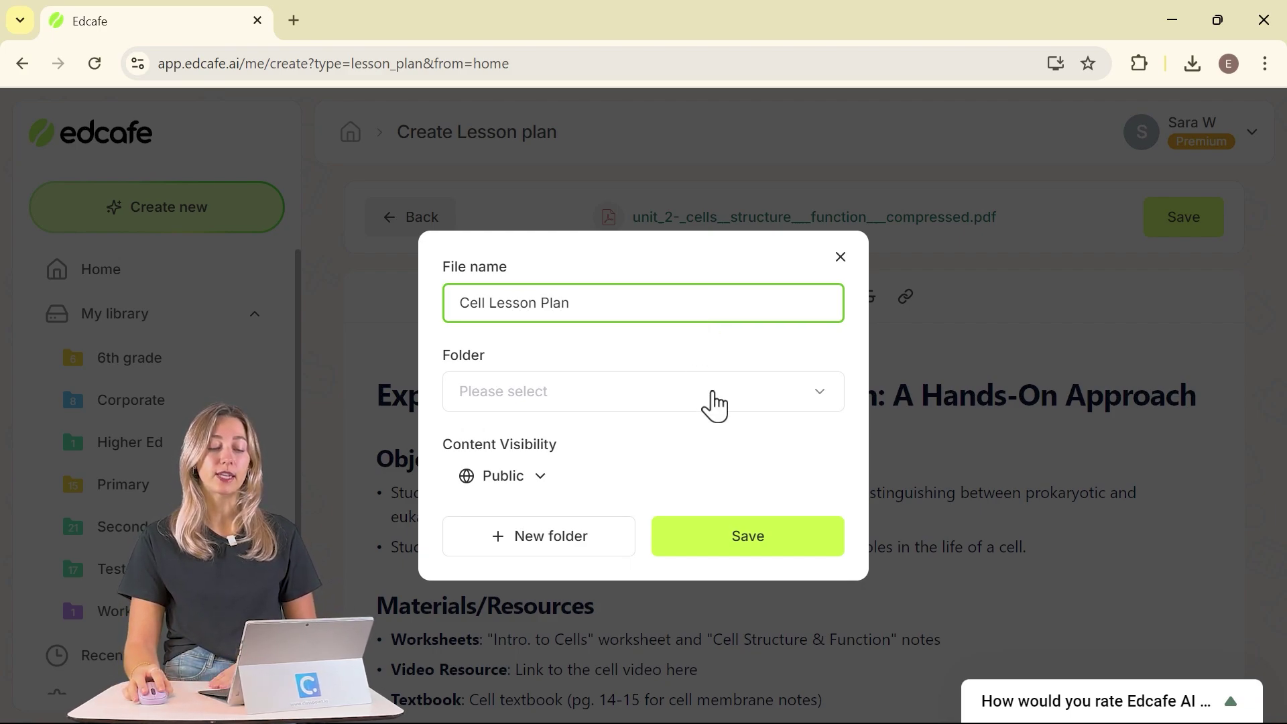
left_click(714, 397)
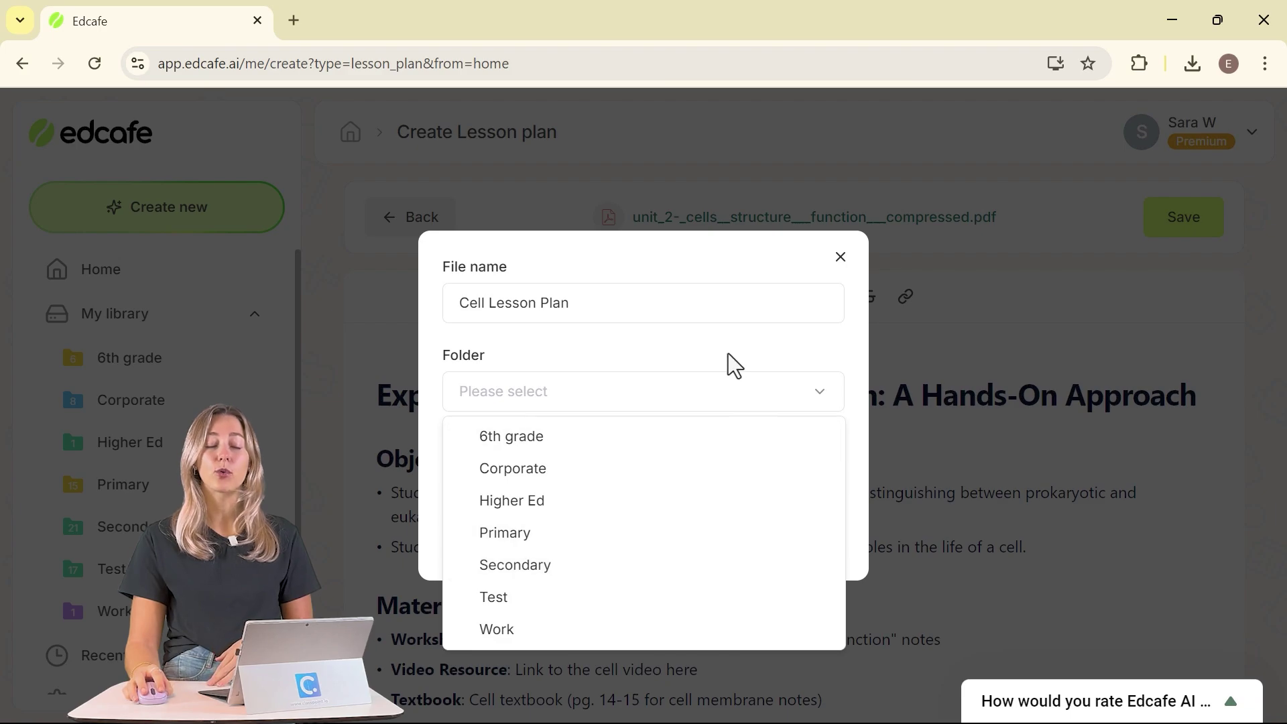
left_click(731, 362)
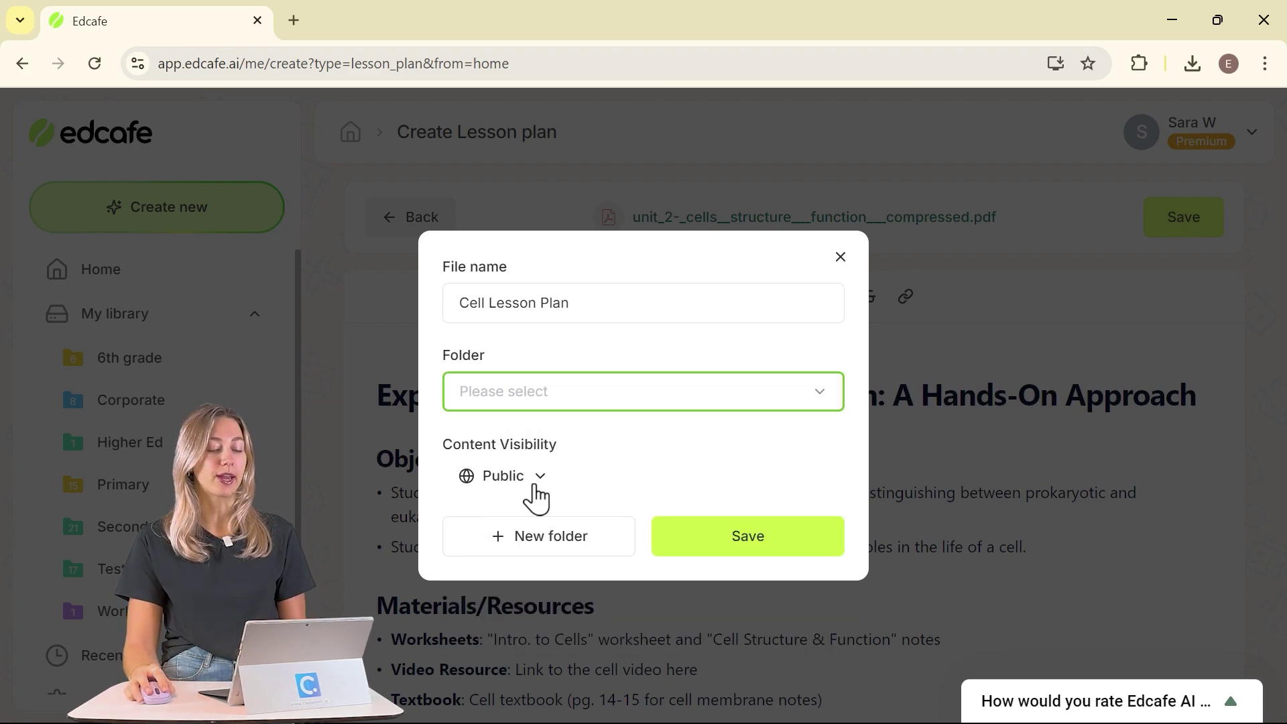
Create a green folder named 'Cells' and save the plan into it
left_click(539, 536)
type("Cells")
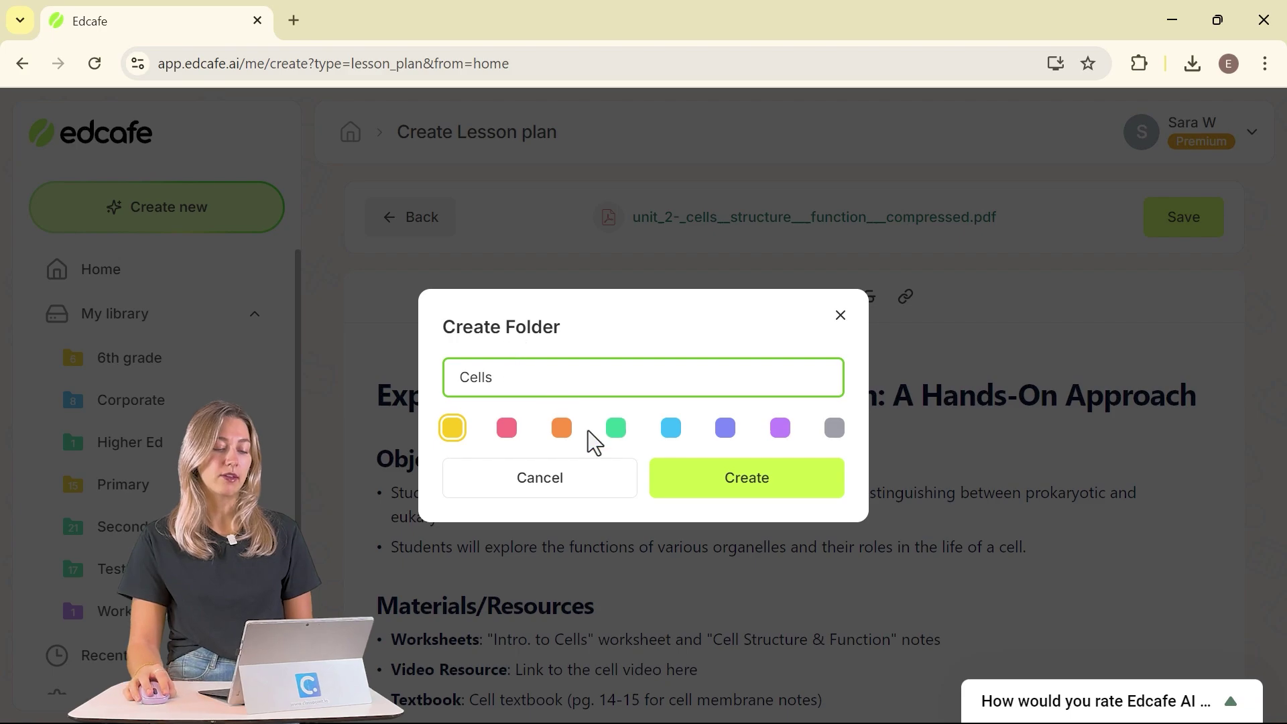
left_click(614, 432)
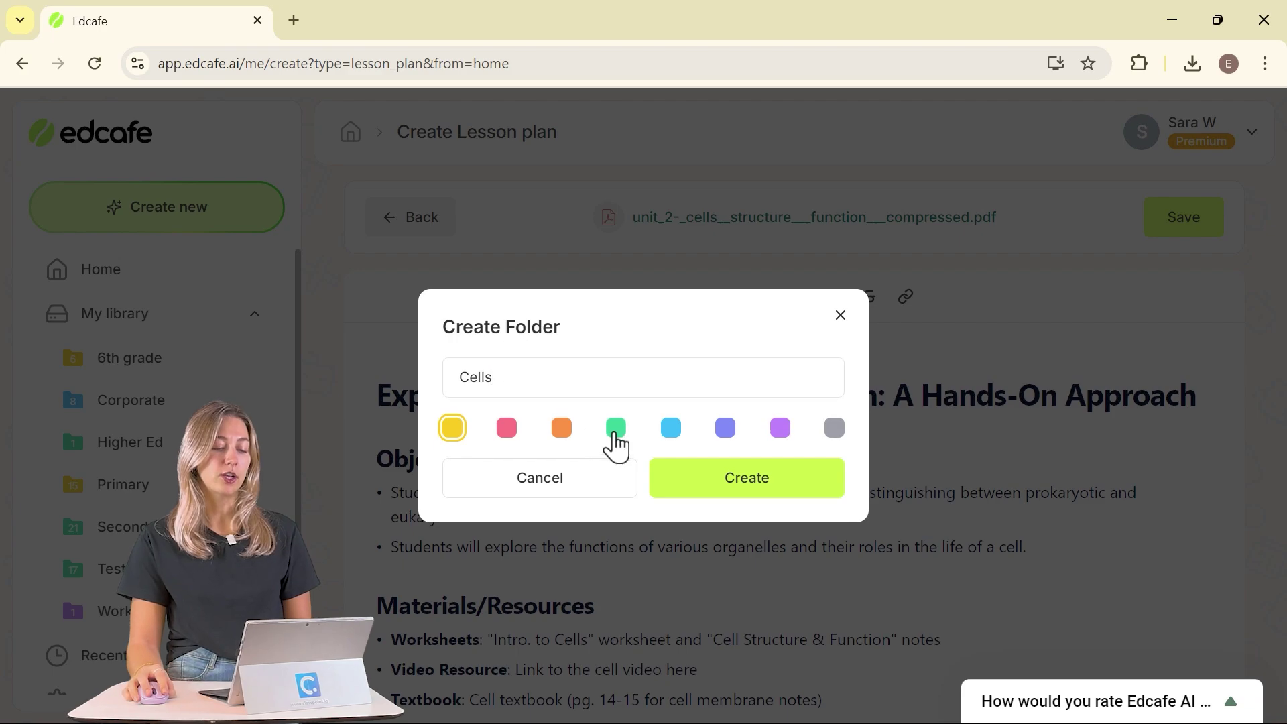
left_click(746, 493)
left_click(703, 535)
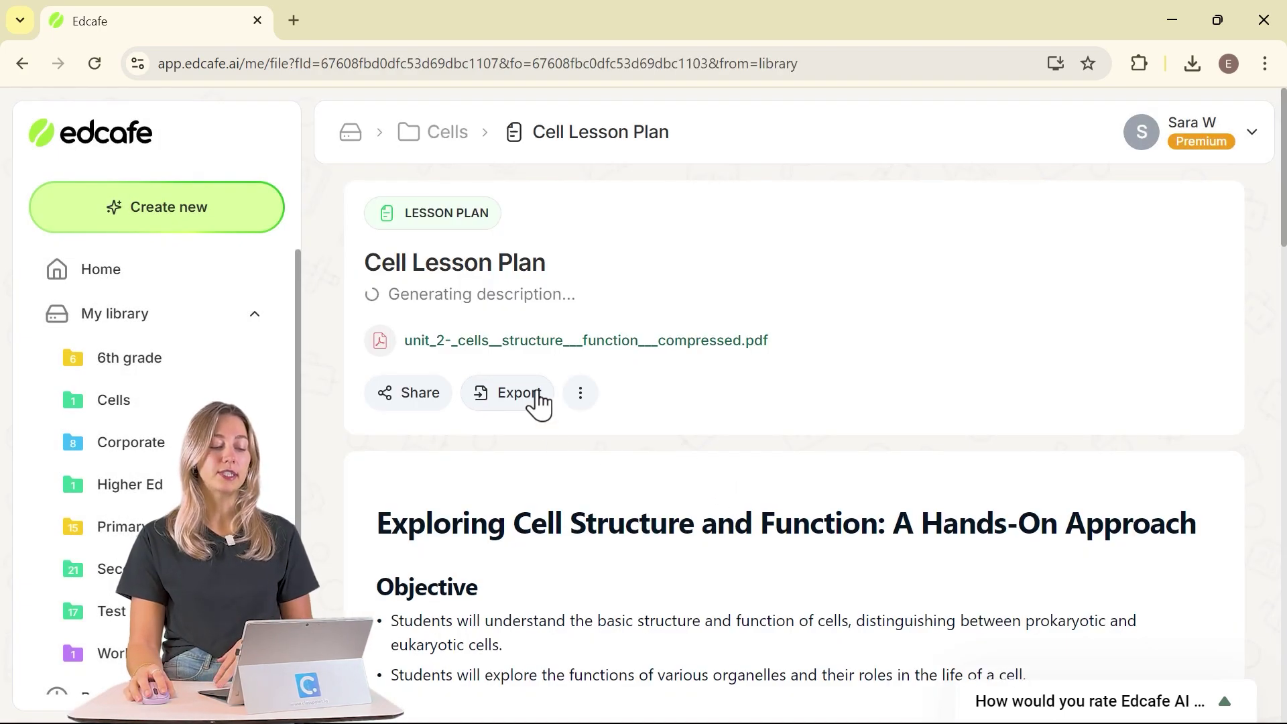
left_click(539, 396)
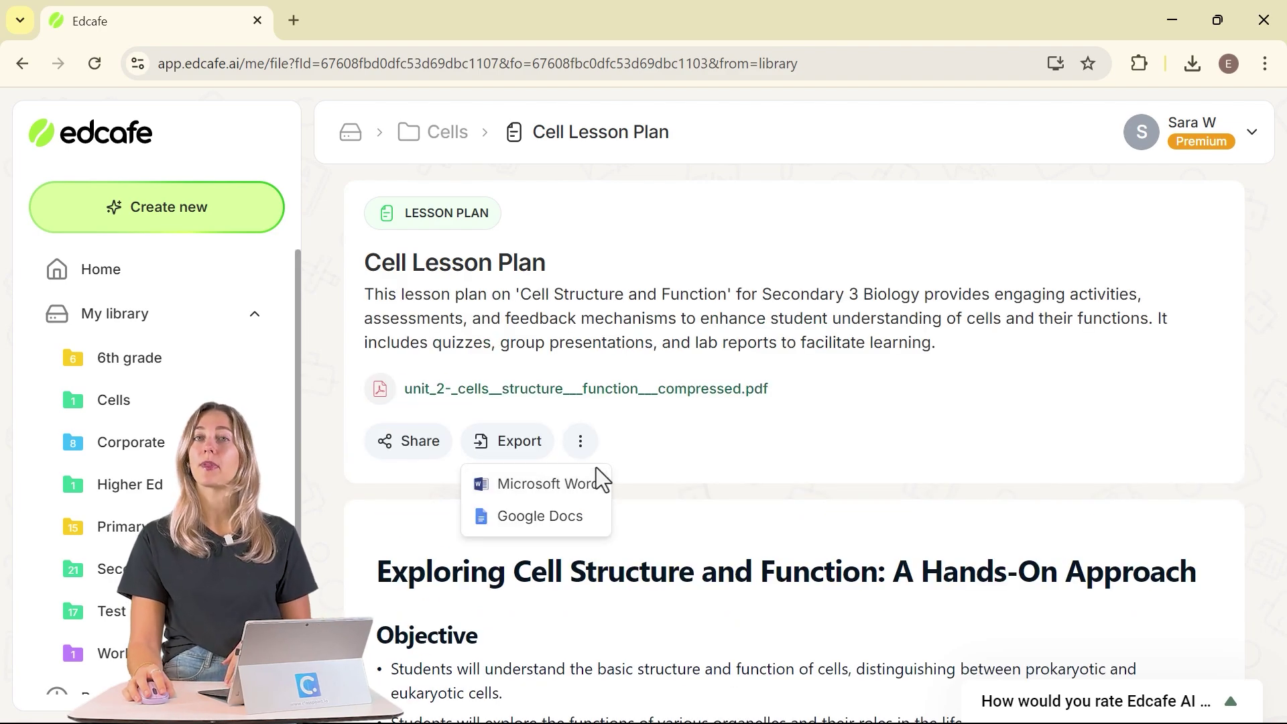
left_click(625, 447)
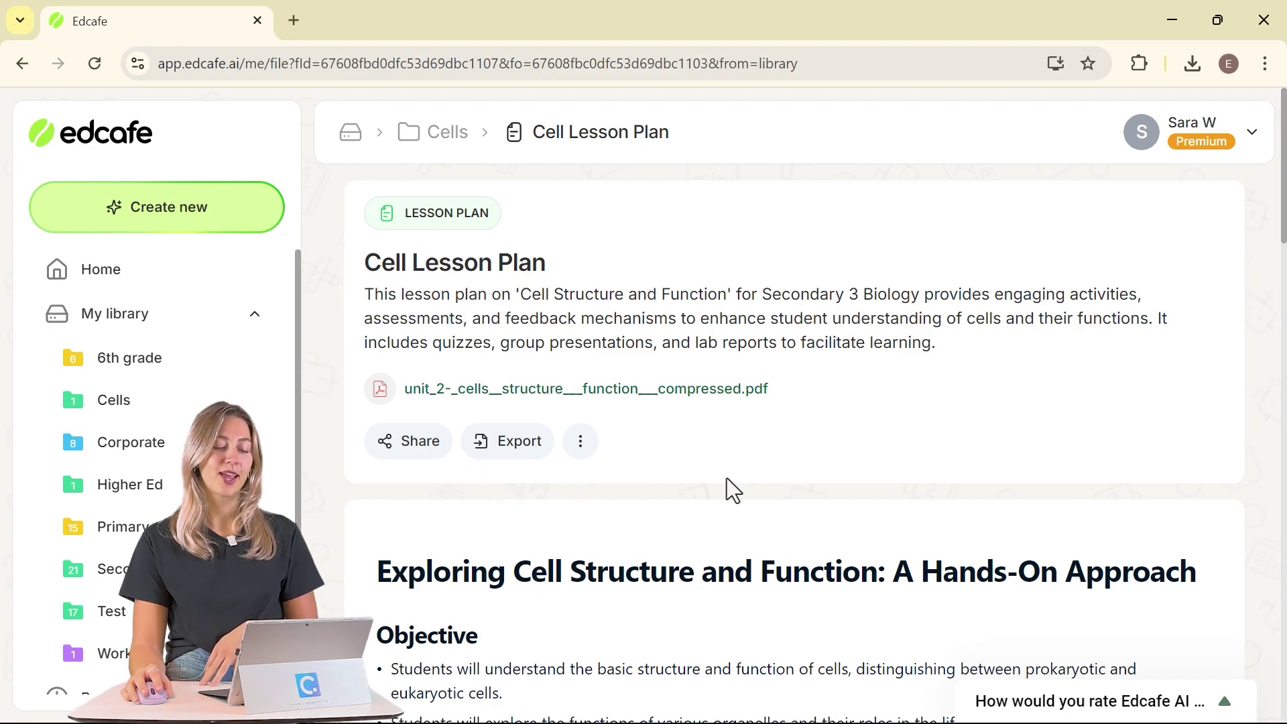